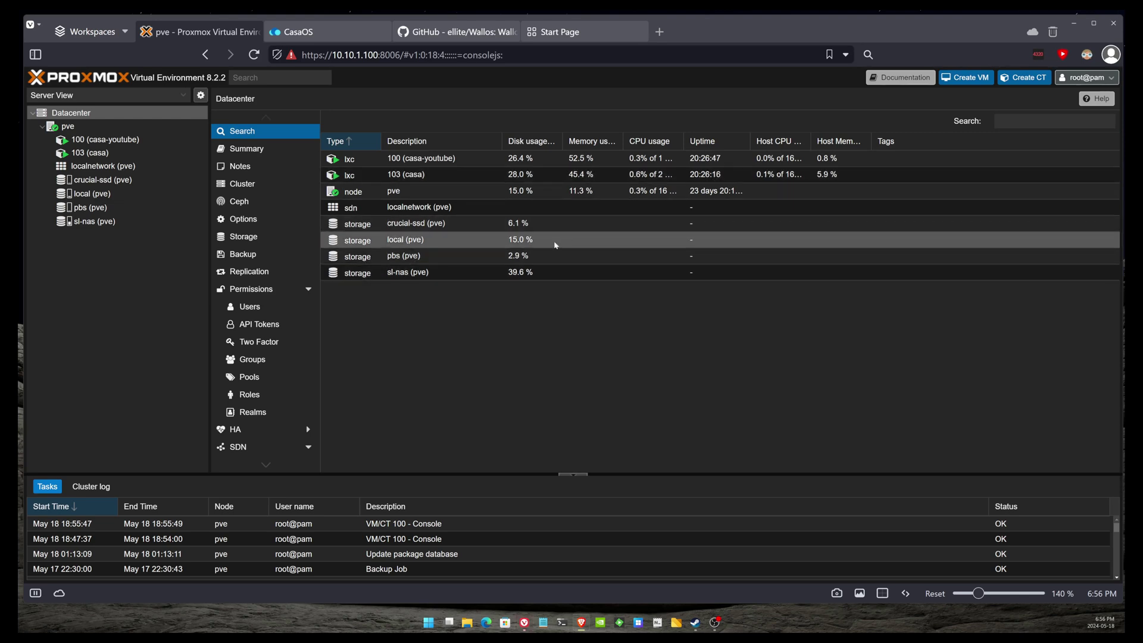
# - Check container 100 (casa-youtube)'s console and the pve node overview, then switch to the CasaOS dashboard
pyautogui.click(443, 158)
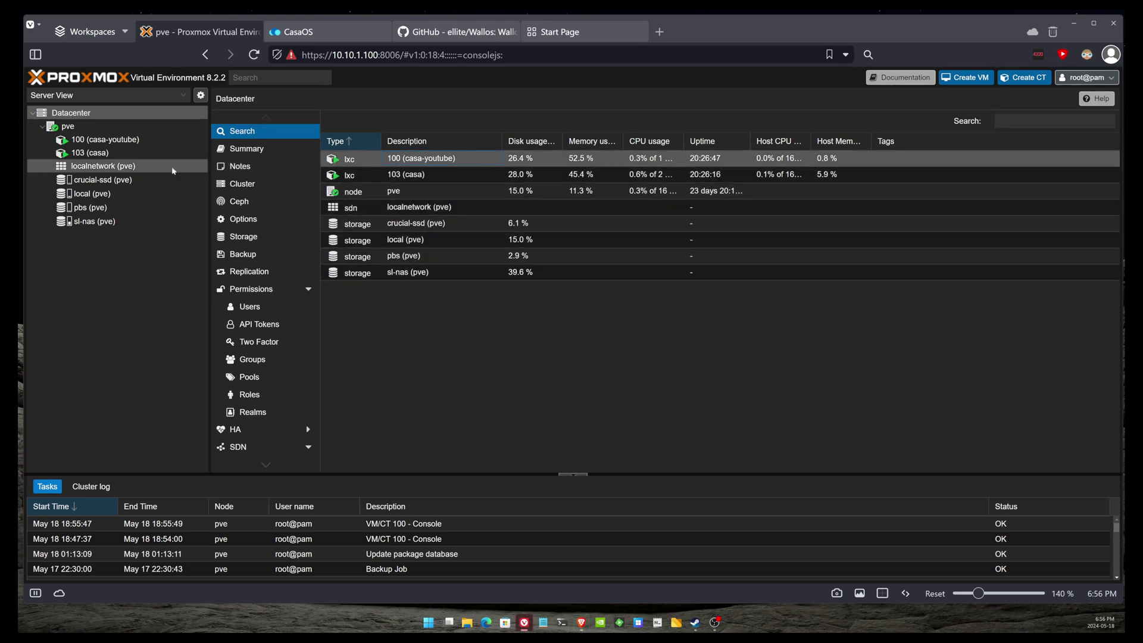
pyautogui.click(157, 142)
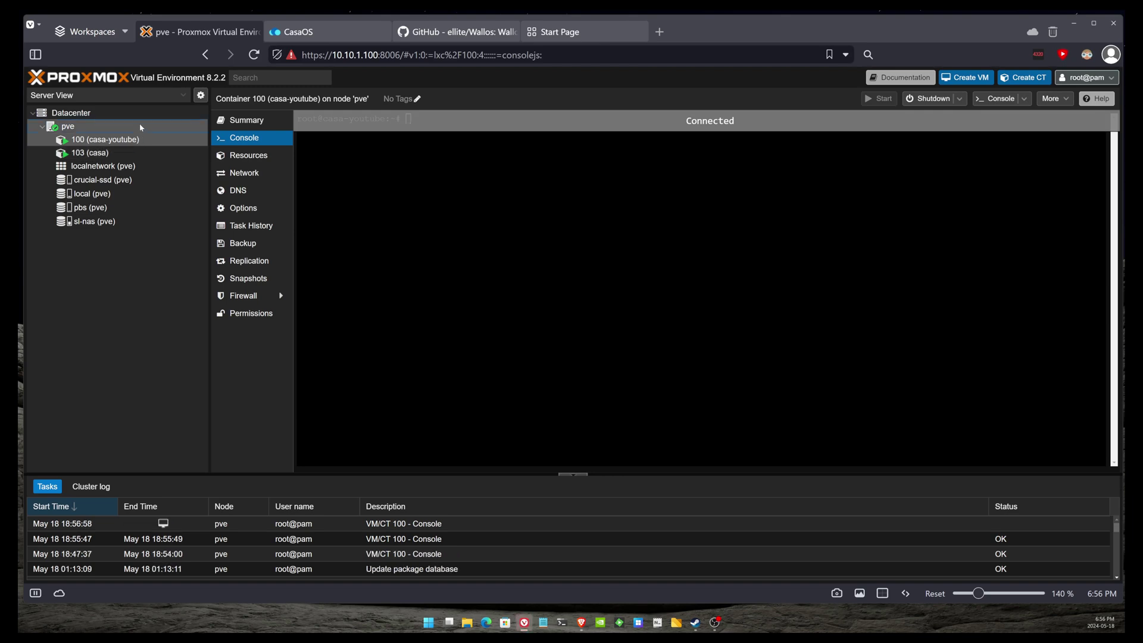
pyautogui.click(141, 127)
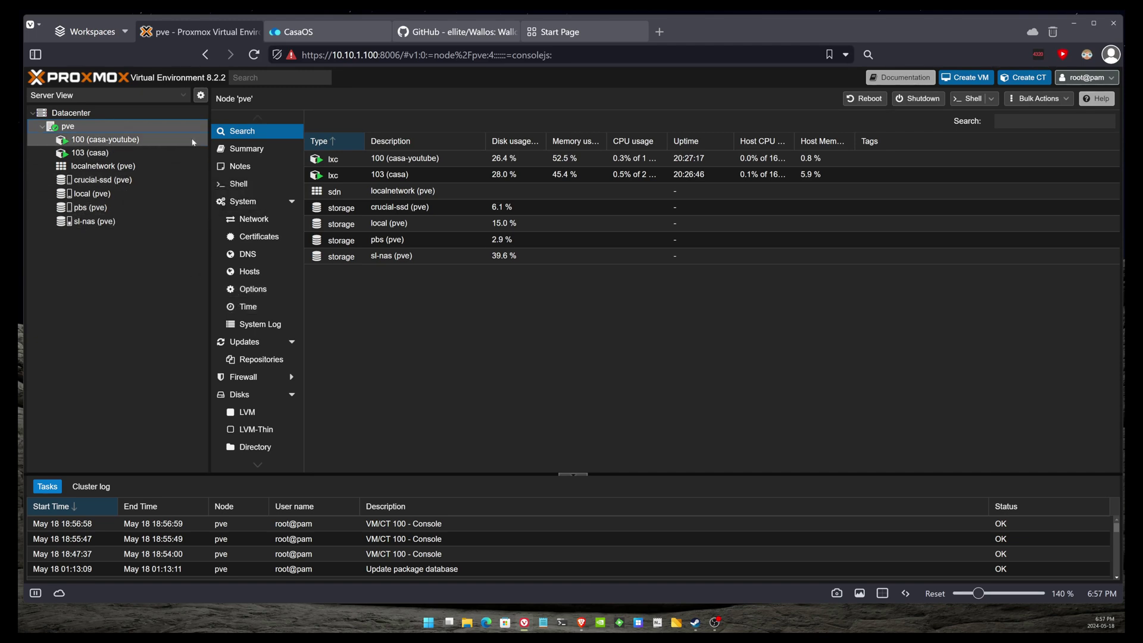
pyautogui.click(297, 31)
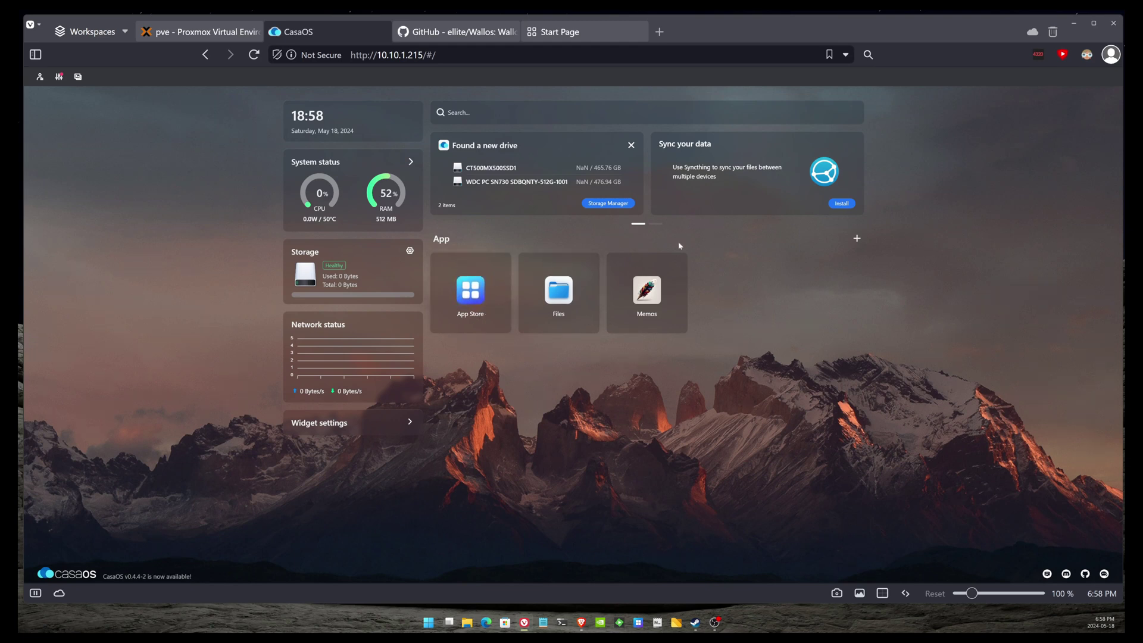
# - Start installing a customized app in CasaOS, then close its settings
pyautogui.click(857, 238)
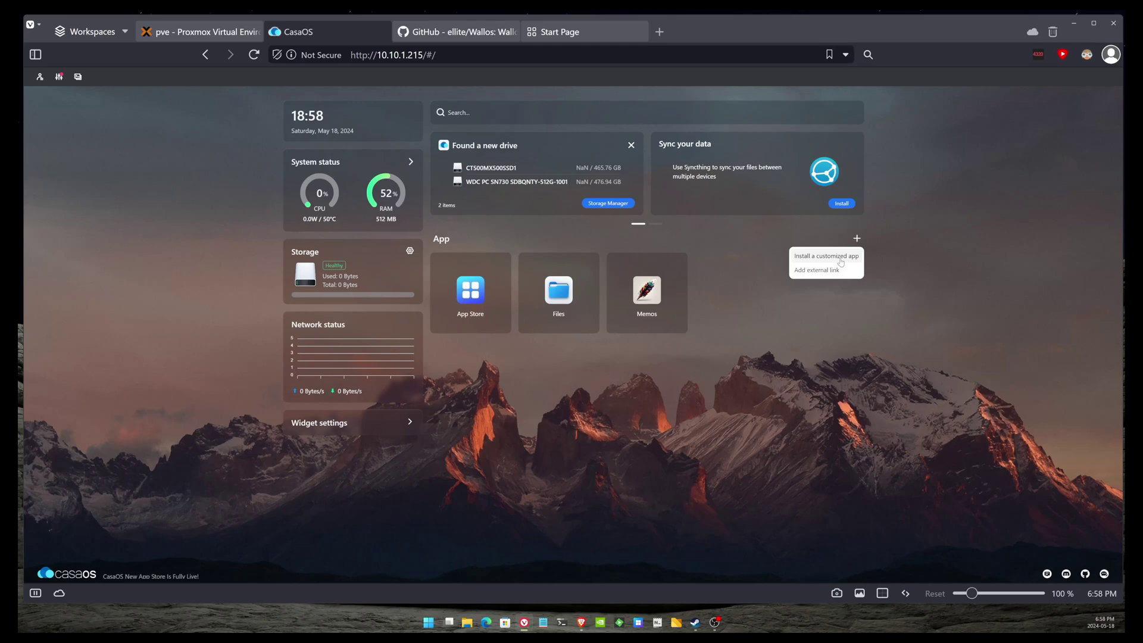
pyautogui.click(841, 262)
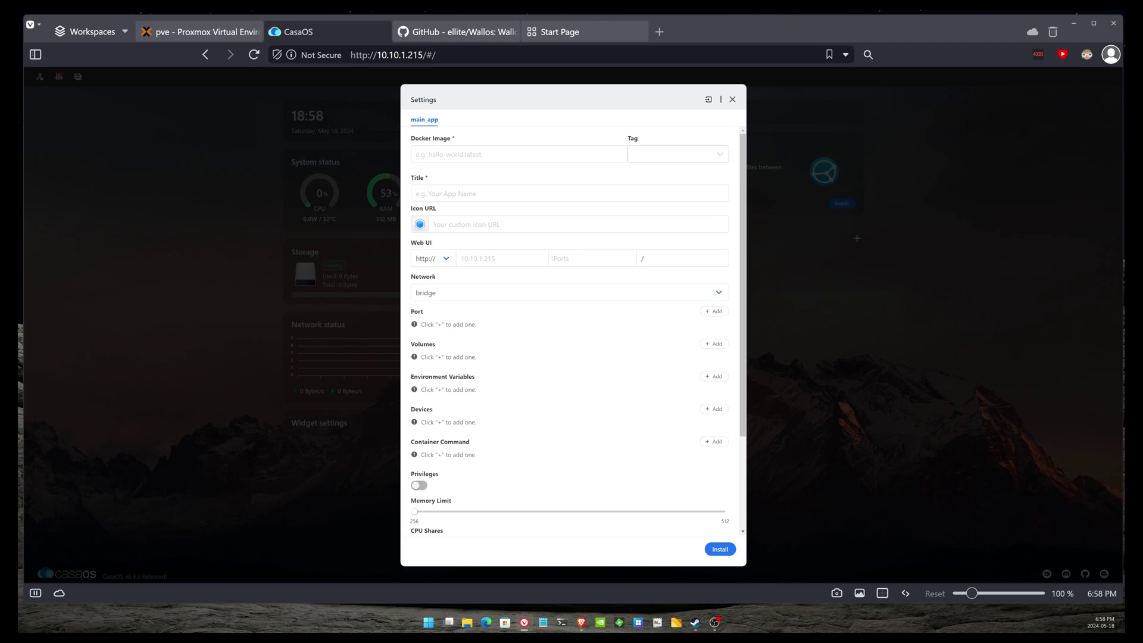
pyautogui.click(732, 100)
# - Reopen the customized app installer from the App Store and open its compose Import
pyautogui.click(480, 307)
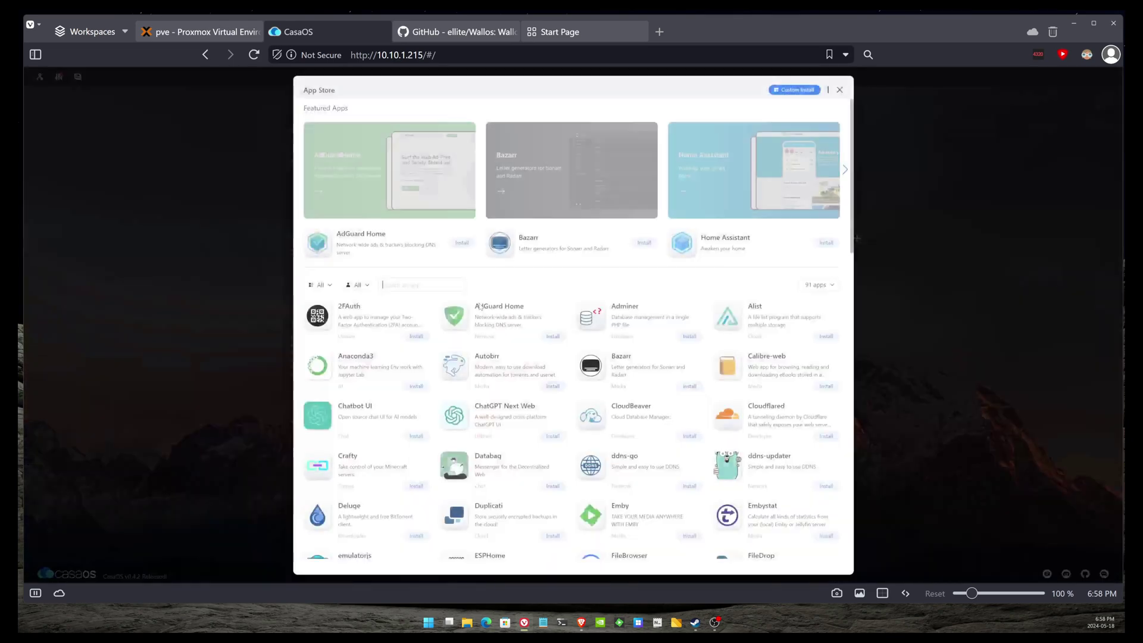
pyautogui.click(840, 90)
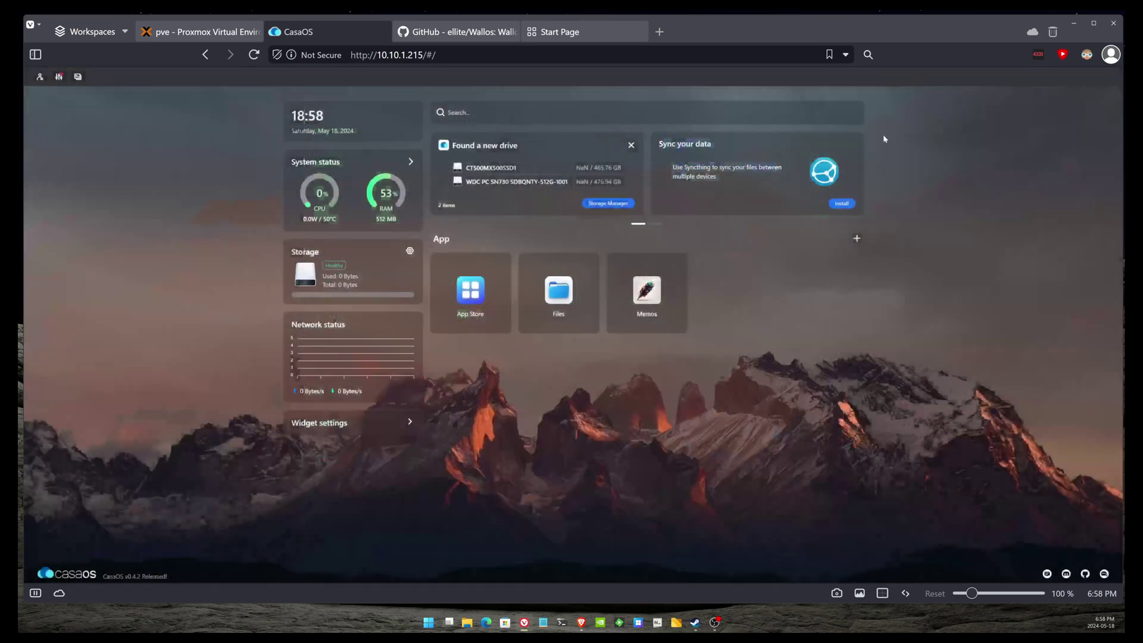
pyautogui.click(857, 238)
pyautogui.click(854, 257)
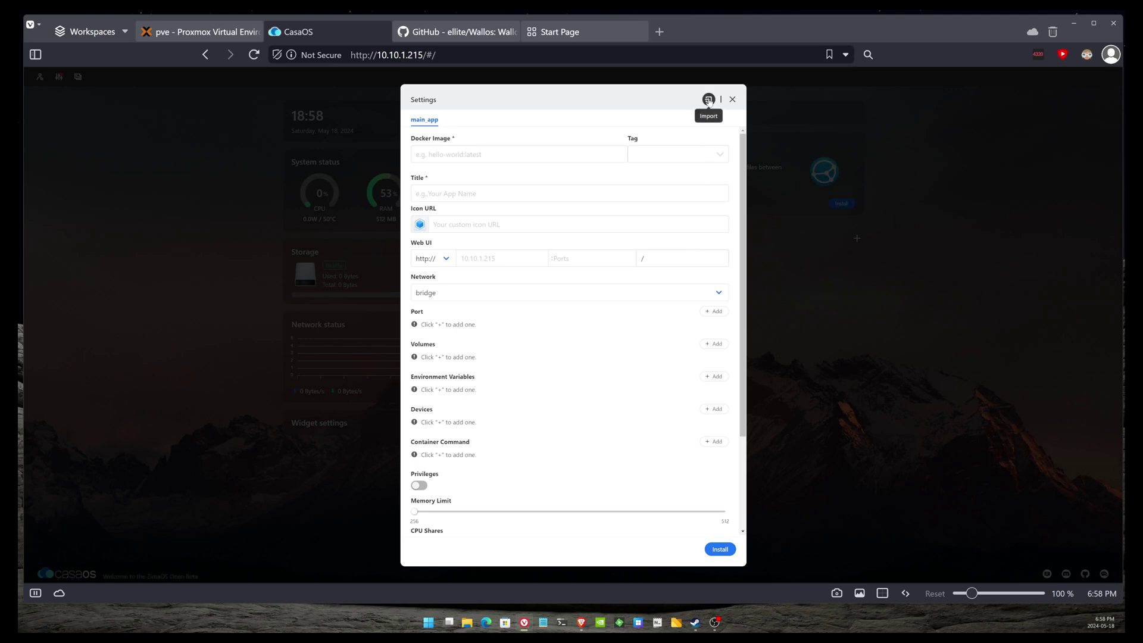
pyautogui.click(708, 100)
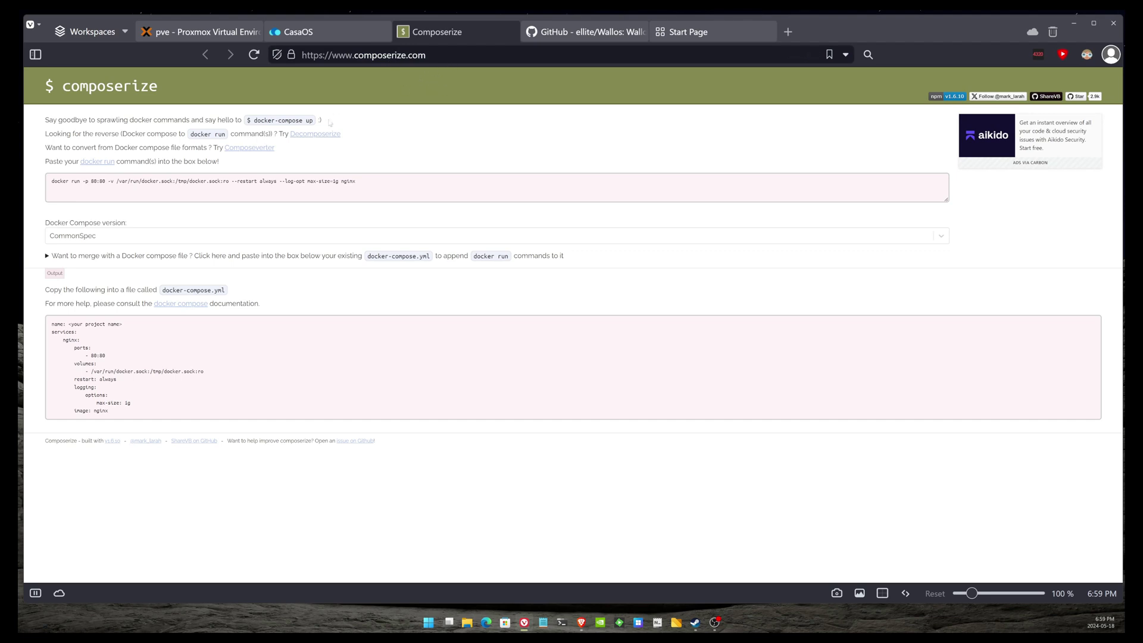
# - Review the Composerize docker run input and its generated nginx YAML, then return to CasaOS Import
pyautogui.click(452, 189)
pyautogui.hotkey('ctrl', 'a')
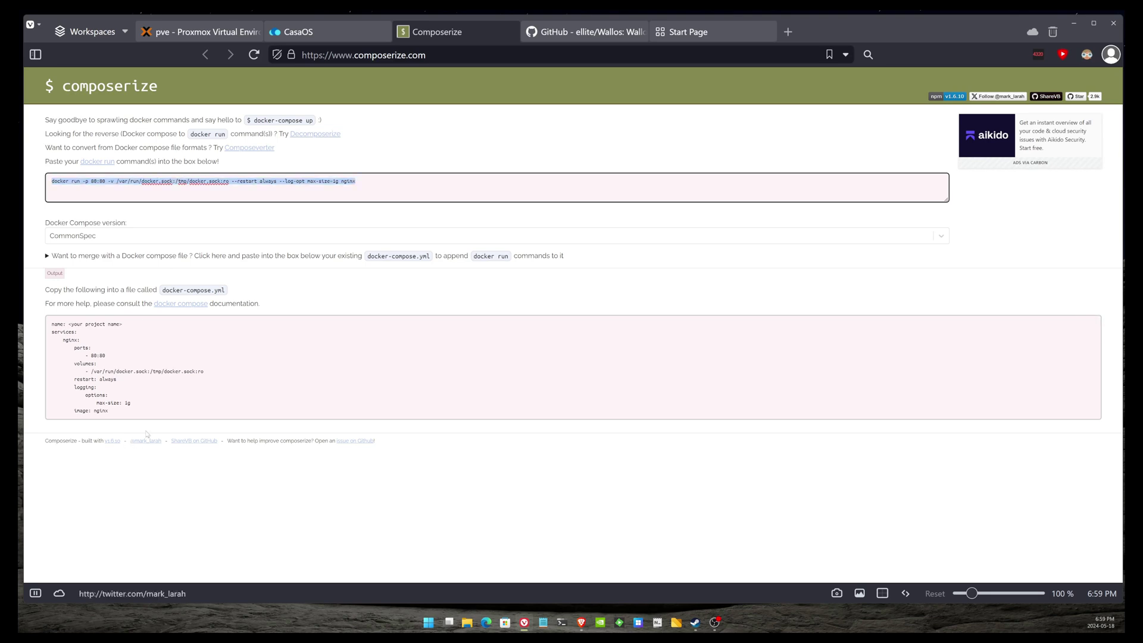
pyautogui.moveTo(119, 414); pyautogui.dragTo(40, 325)
pyautogui.moveTo(65, 325)
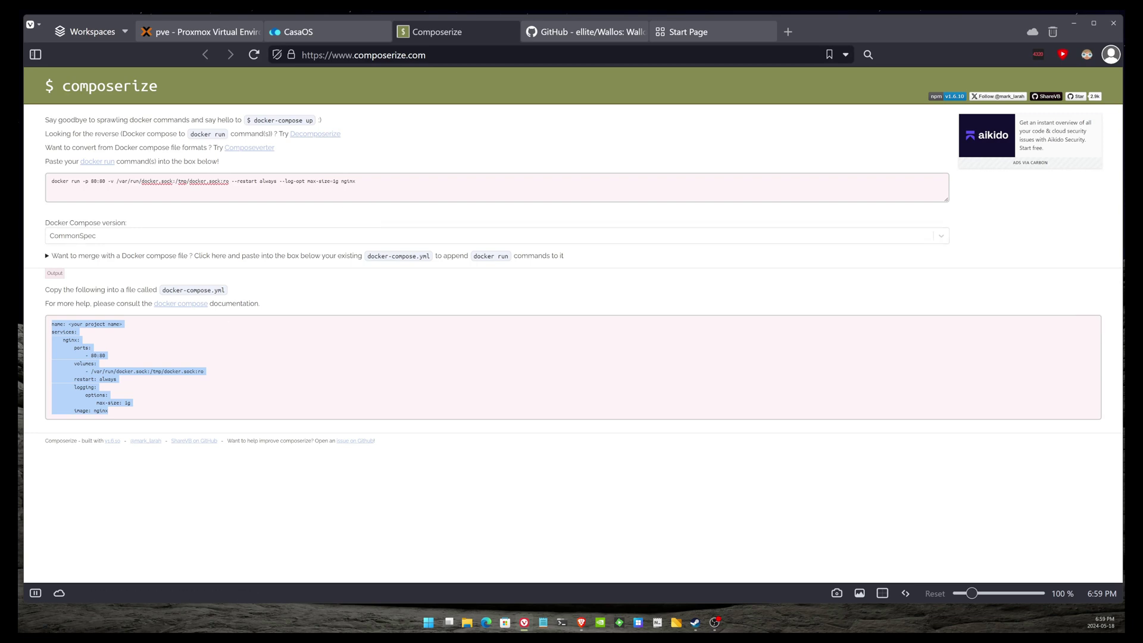
pyautogui.click(203, 188)
pyautogui.hotkey('ctrl', 'a')
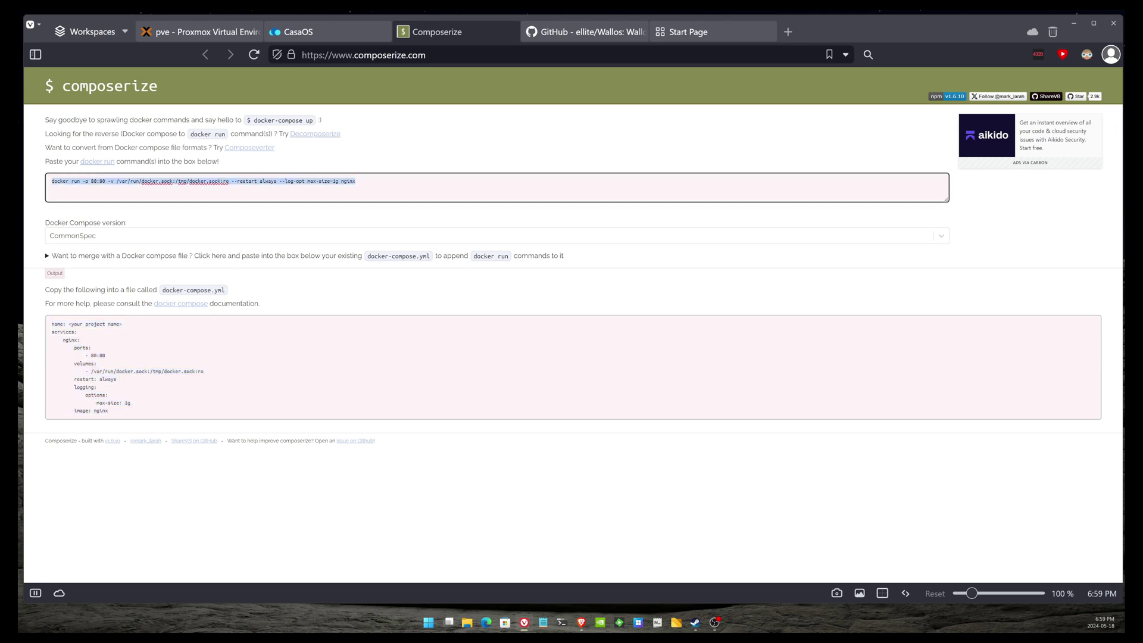
pyautogui.moveTo(131, 345)
pyautogui.click(320, 35)
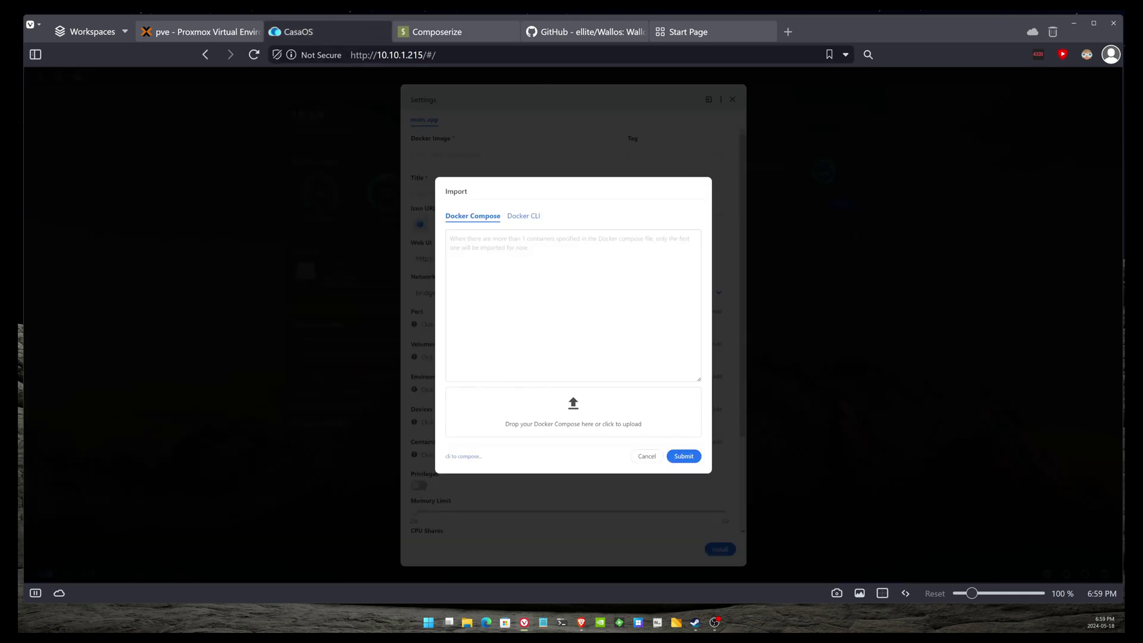
# - Read the Wallos README introduction and features on GitHub, highlighting key phrases
pyautogui.click(584, 32)
pyautogui.scroll(10, 415, 280)
pyautogui.scroll(15, 416, 281)
pyautogui.scroll(-10, 425, 282)
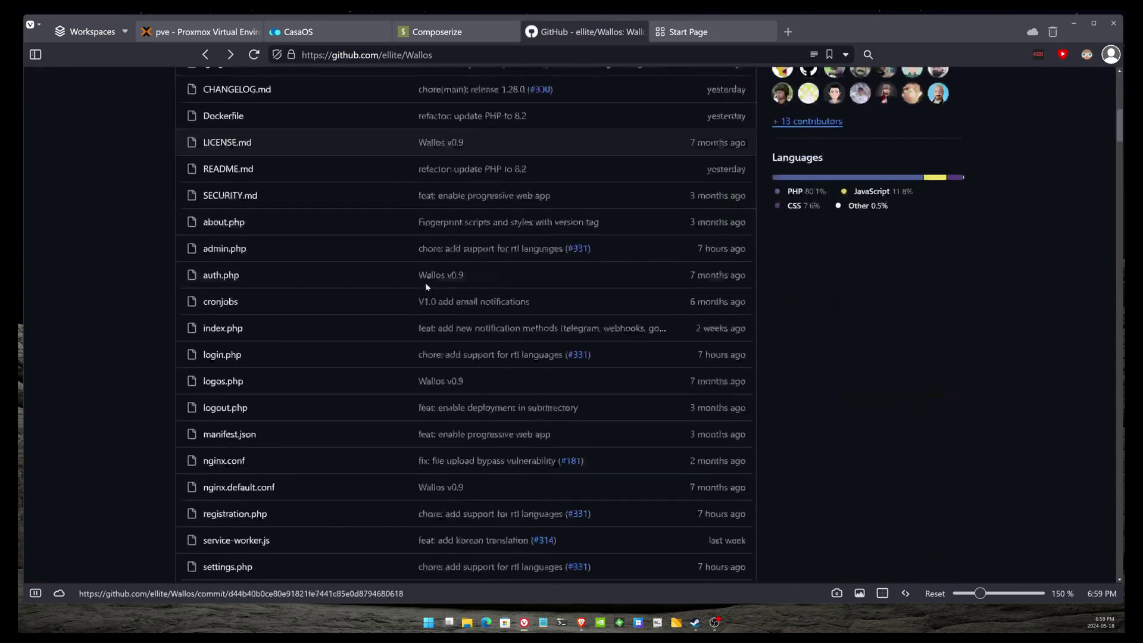
pyautogui.scroll(-10, 427, 287)
pyautogui.scroll(-4, 426, 290)
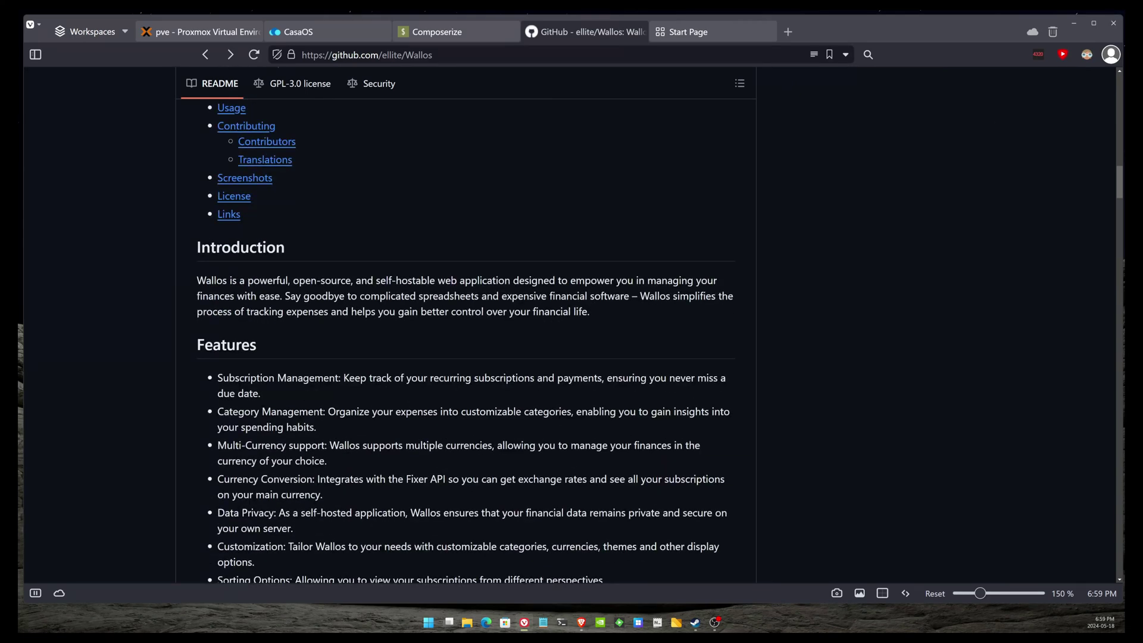
pyautogui.moveTo(299, 281); pyautogui.dragTo(438, 280)
pyautogui.click(529, 291)
pyautogui.moveTo(513, 281); pyautogui.dragTo(628, 280)
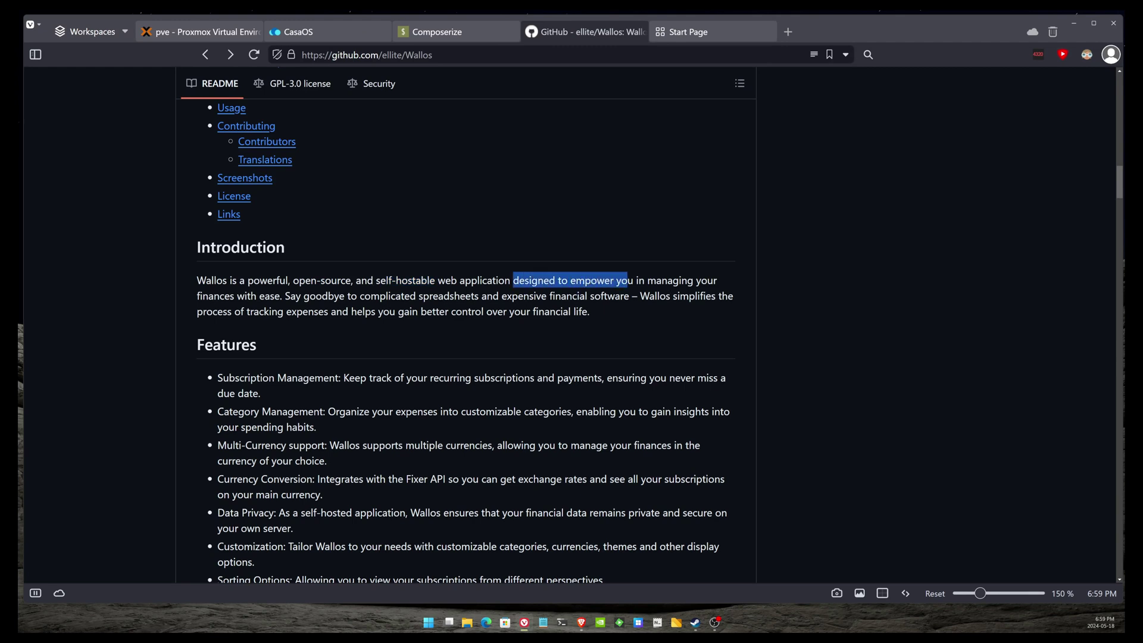
pyautogui.scroll(-3, 594, 315)
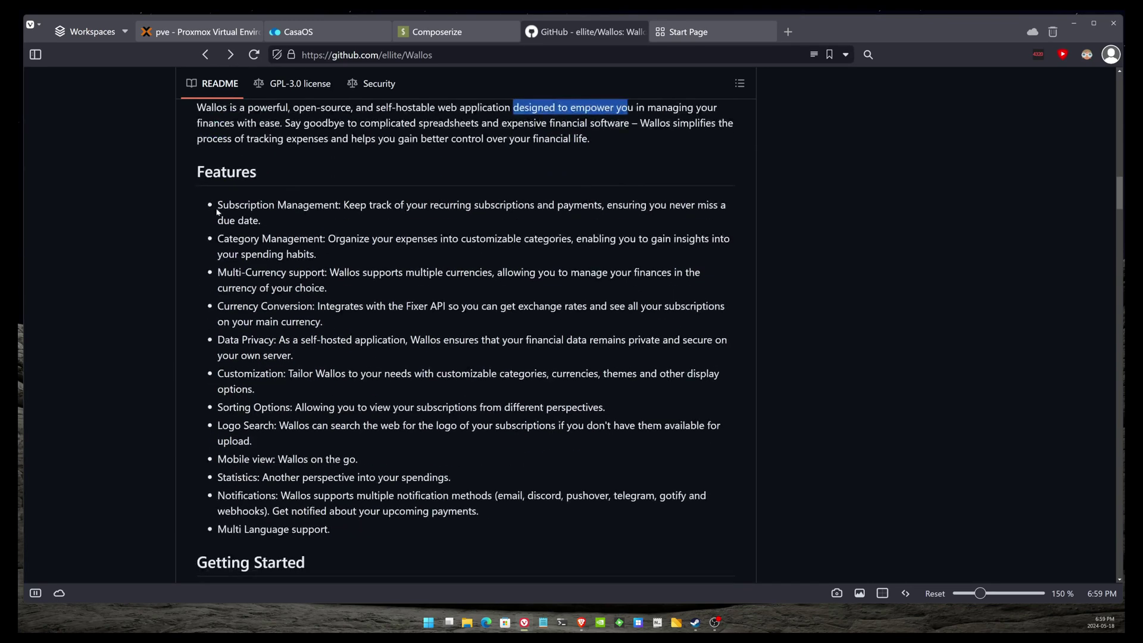
pyautogui.moveTo(217, 204); pyautogui.dragTo(324, 238)
pyautogui.click(324, 238)
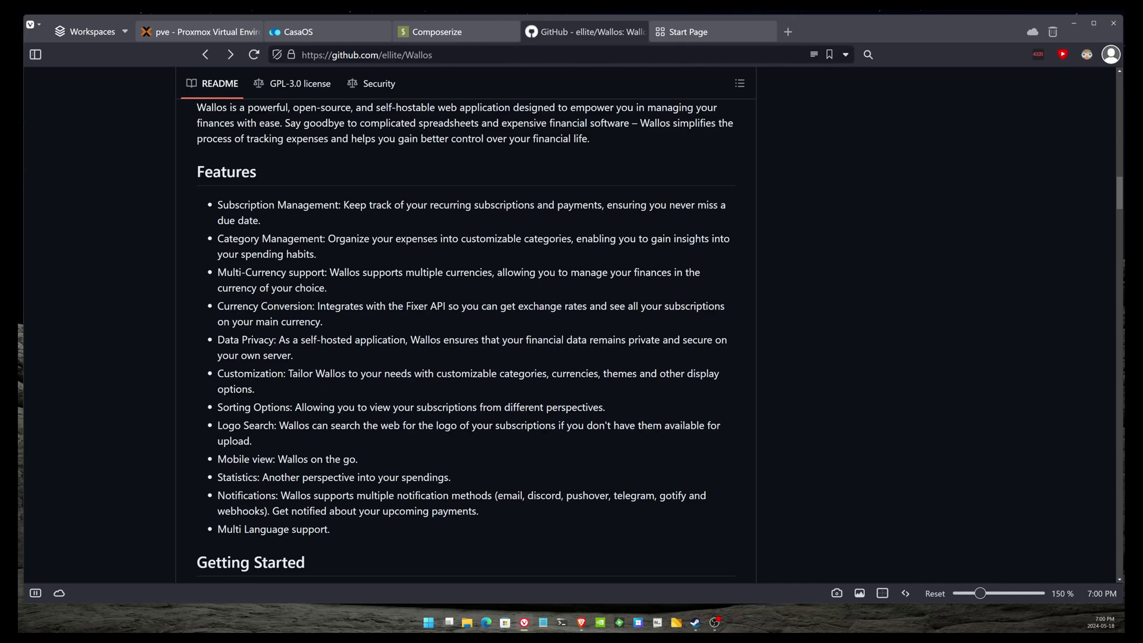
pyautogui.scroll(-2, 319, 381)
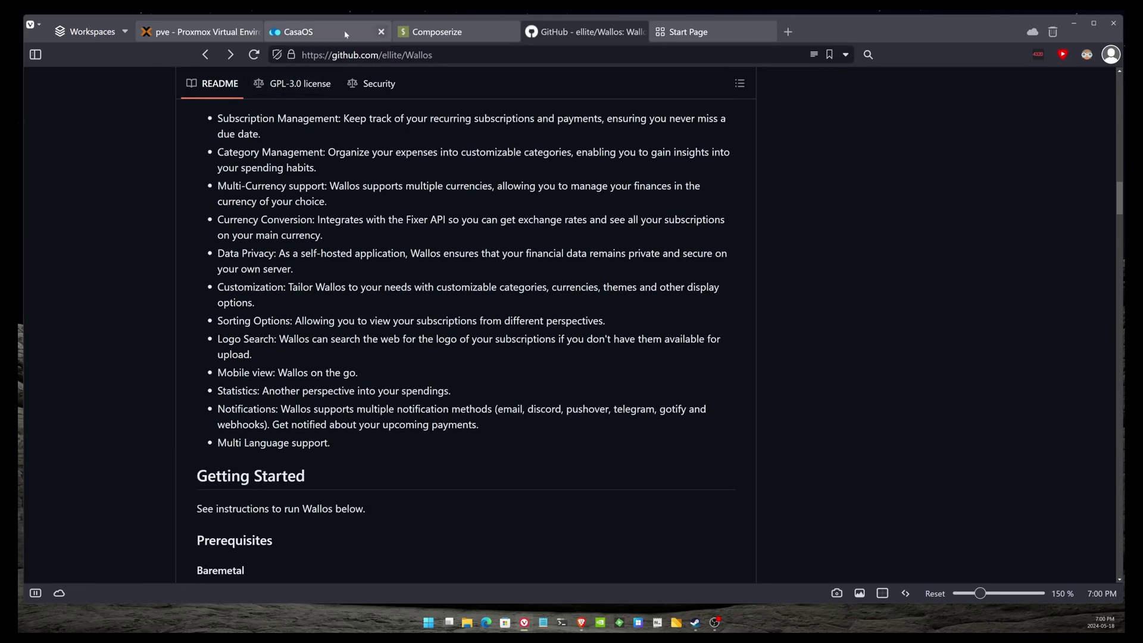
# - Scroll to the README's Docker Compose section and copy the Wallos compose configuration
pyautogui.click(334, 31)
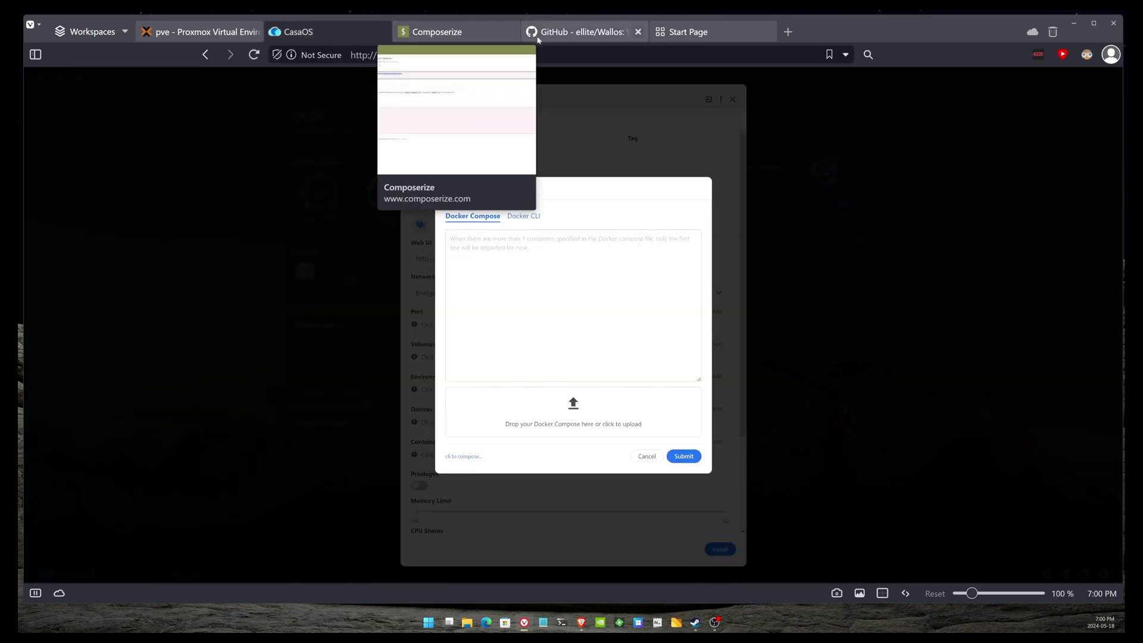
pyautogui.click(580, 32)
pyautogui.click(461, 55)
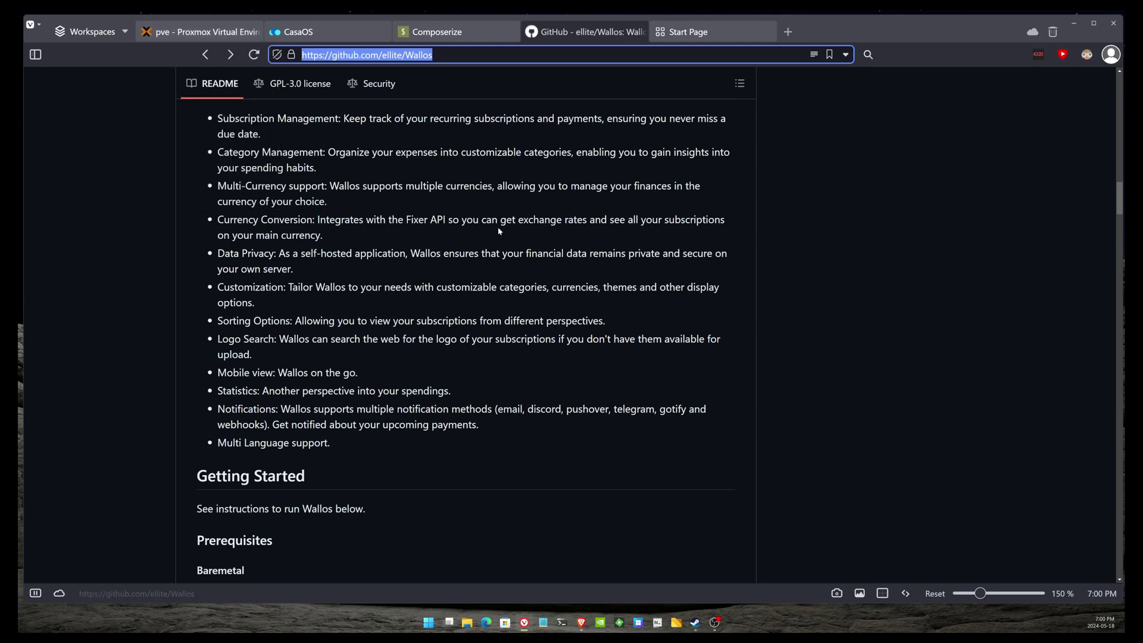
pyautogui.click(511, 197)
pyautogui.scroll(-3, 332, 301)
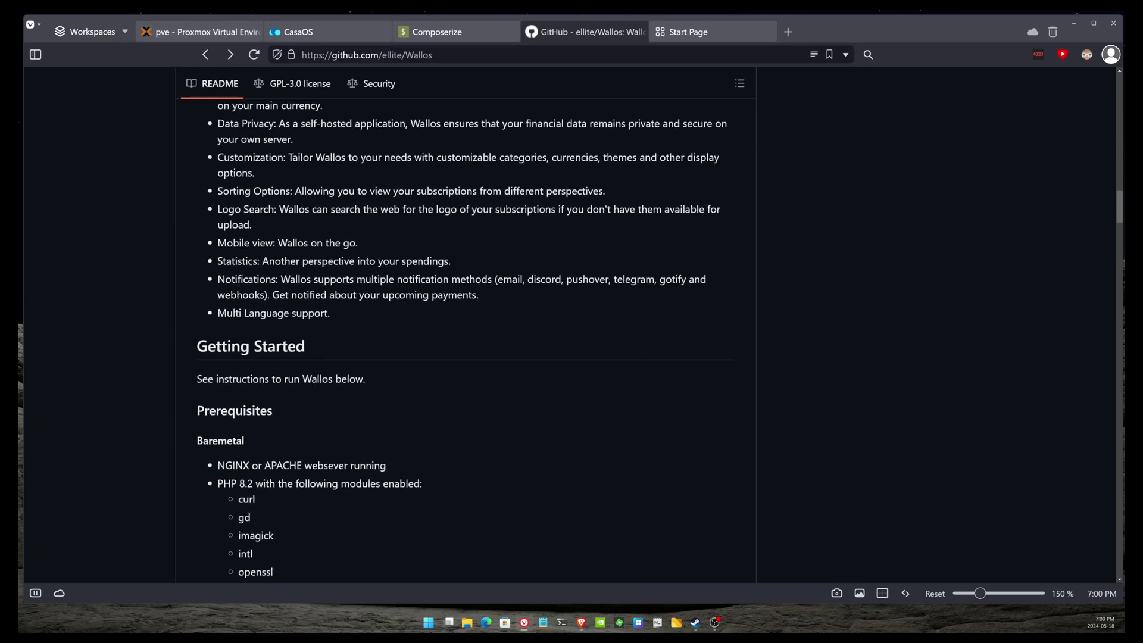
pyautogui.scroll(7, 331, 310)
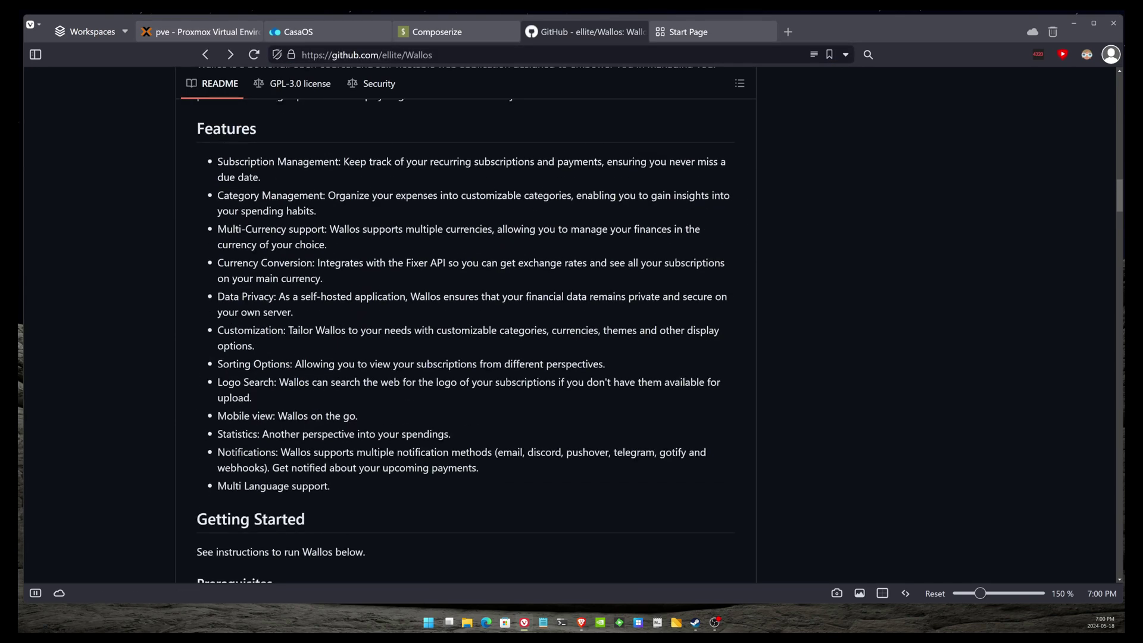
pyautogui.scroll(6, 337, 267)
pyautogui.scroll(-7, 337, 266)
pyautogui.scroll(-7, 351, 292)
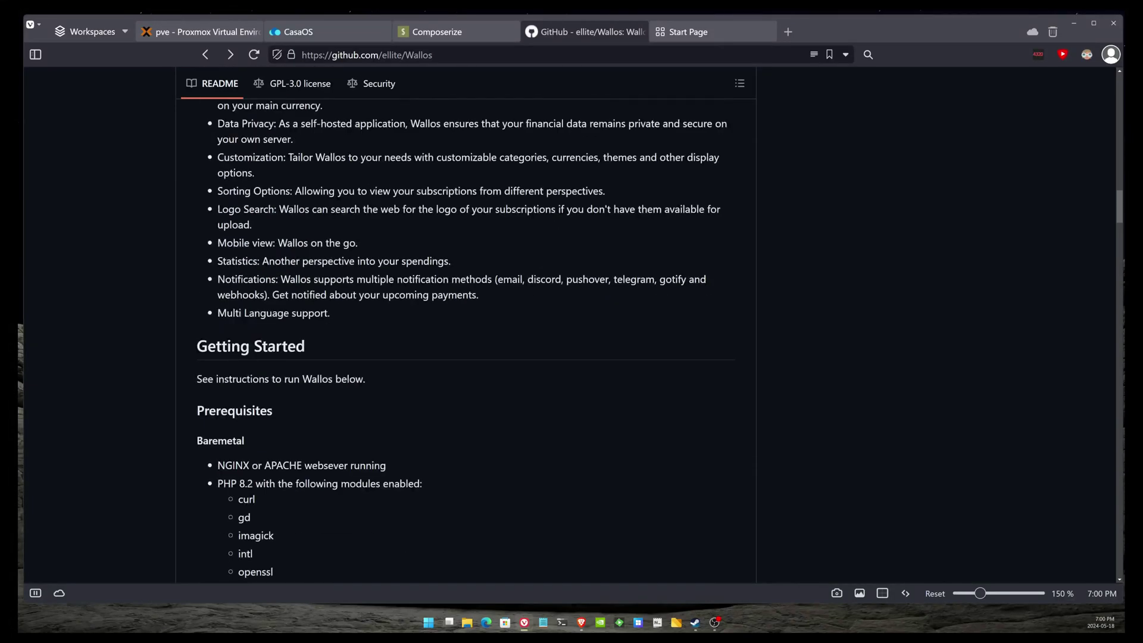
pyautogui.scroll(-20, 464, 339)
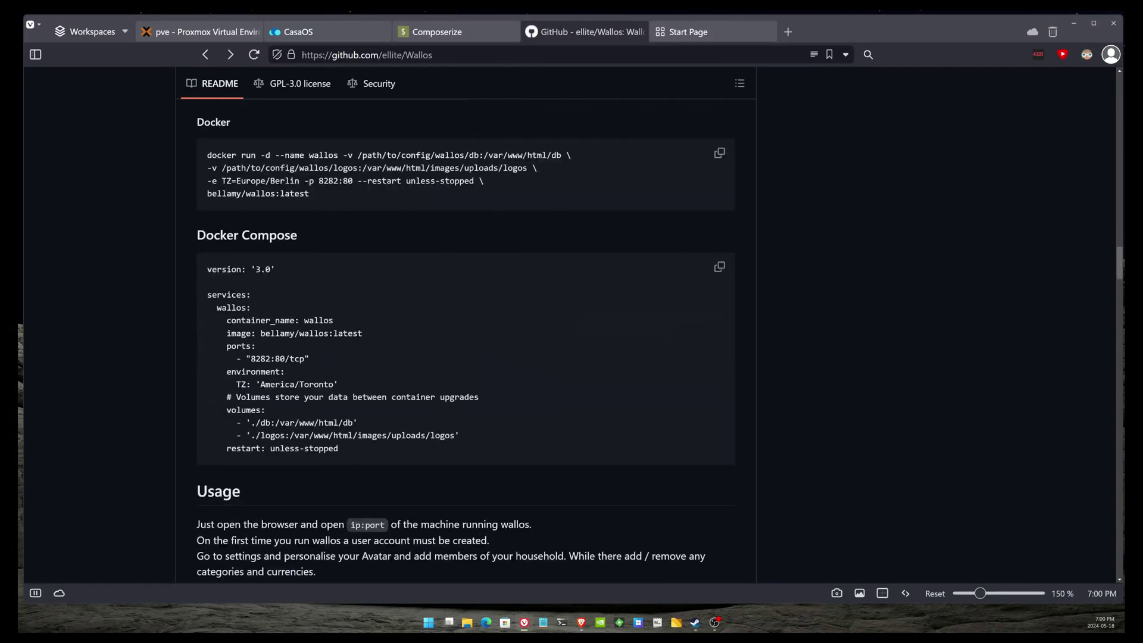
pyautogui.click(719, 266)
# - Paste the Wallos compose YAML into the Import box as plain text, submit it, and review the Attention notice
pyautogui.tripleClick(458, 397)
pyautogui.click(324, 33)
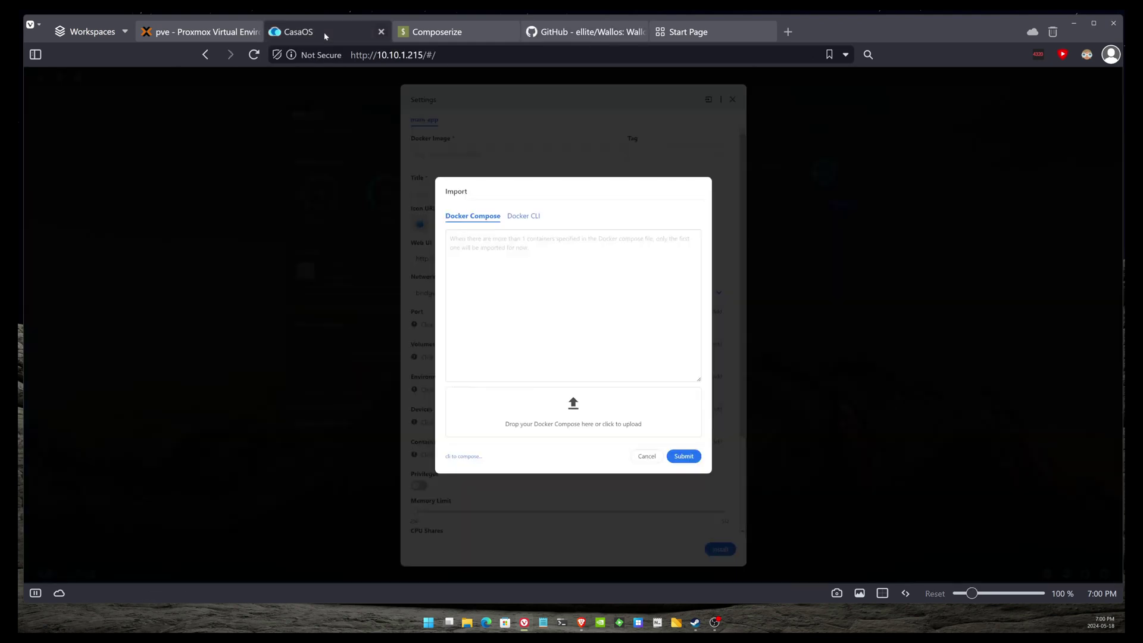
pyautogui.rightClick(543, 265)
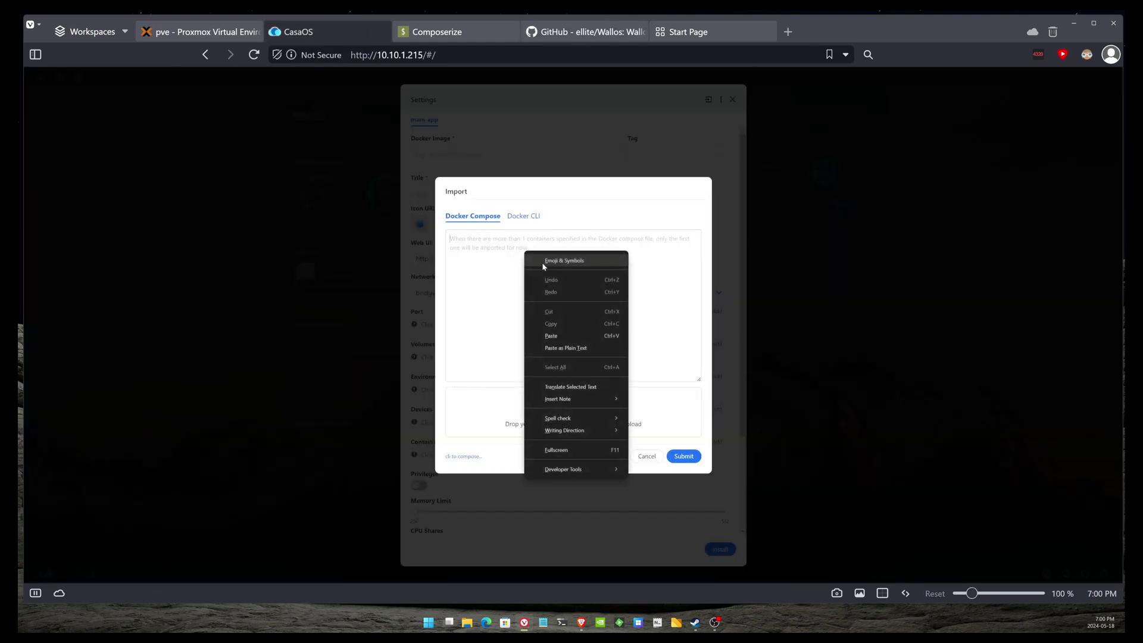
pyautogui.click(581, 348)
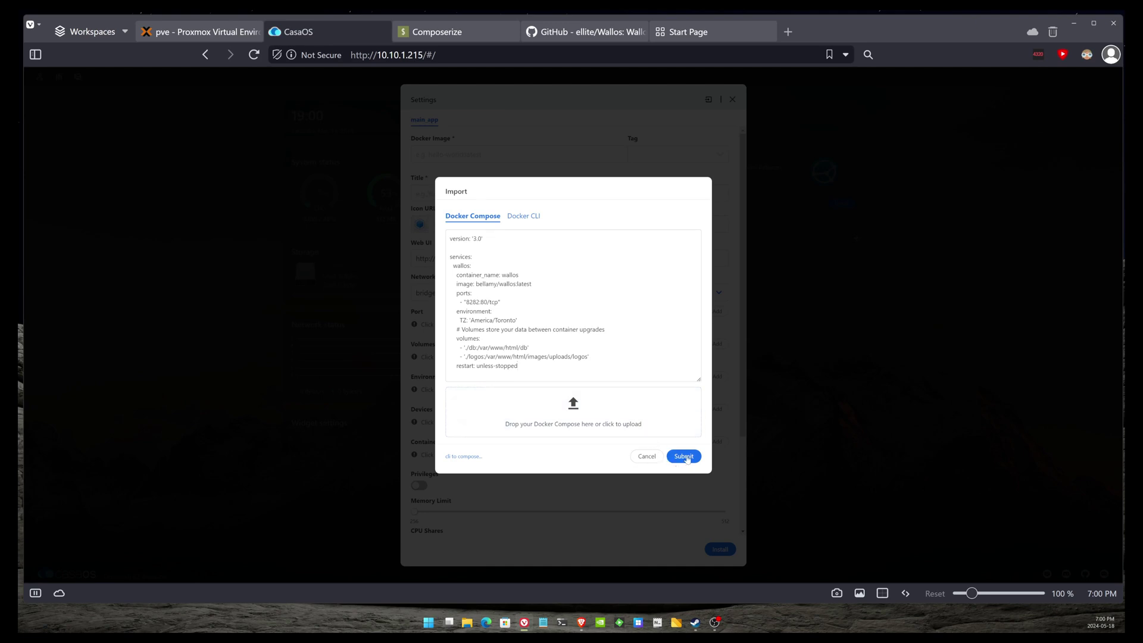
pyautogui.click(684, 456)
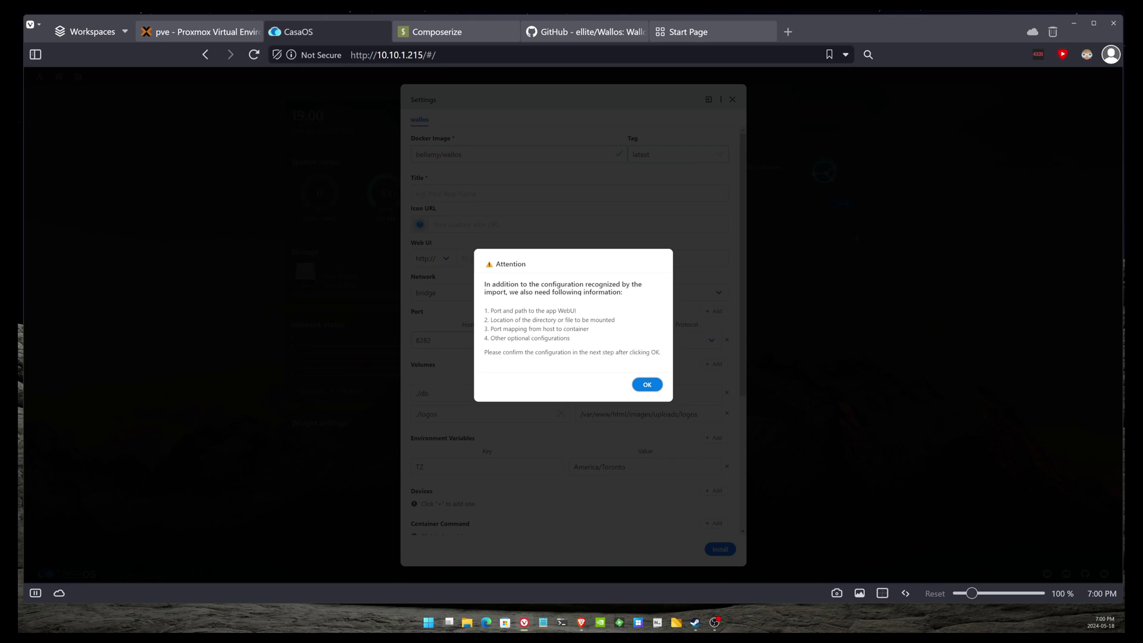
pyautogui.moveTo(490, 310); pyautogui.dragTo(565, 329)
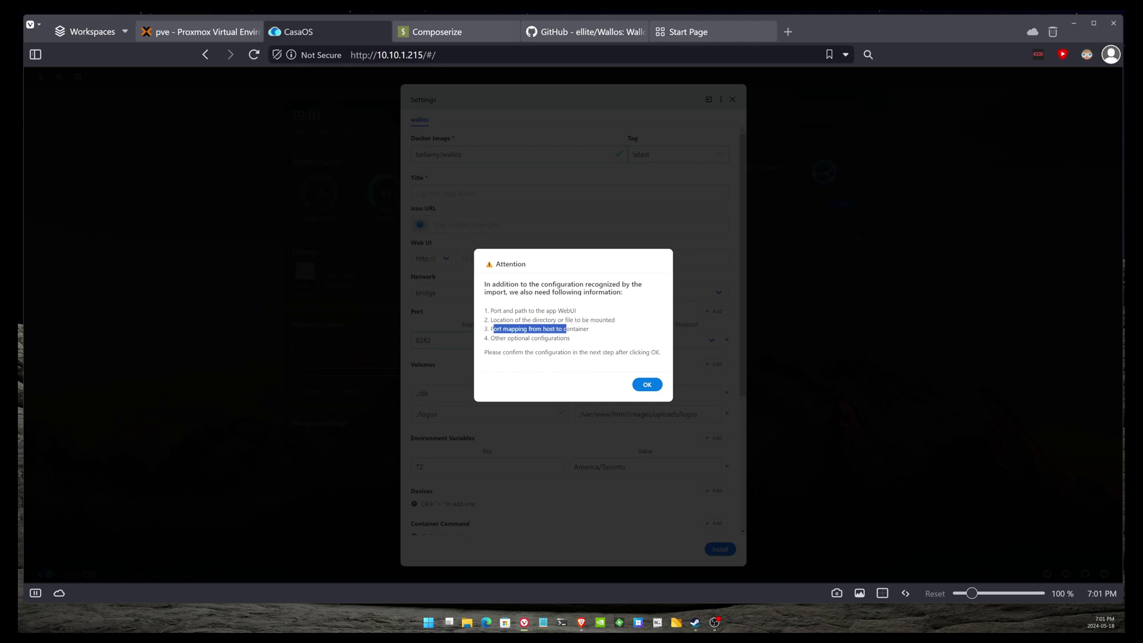
pyautogui.moveTo(491, 338); pyautogui.dragTo(563, 338)
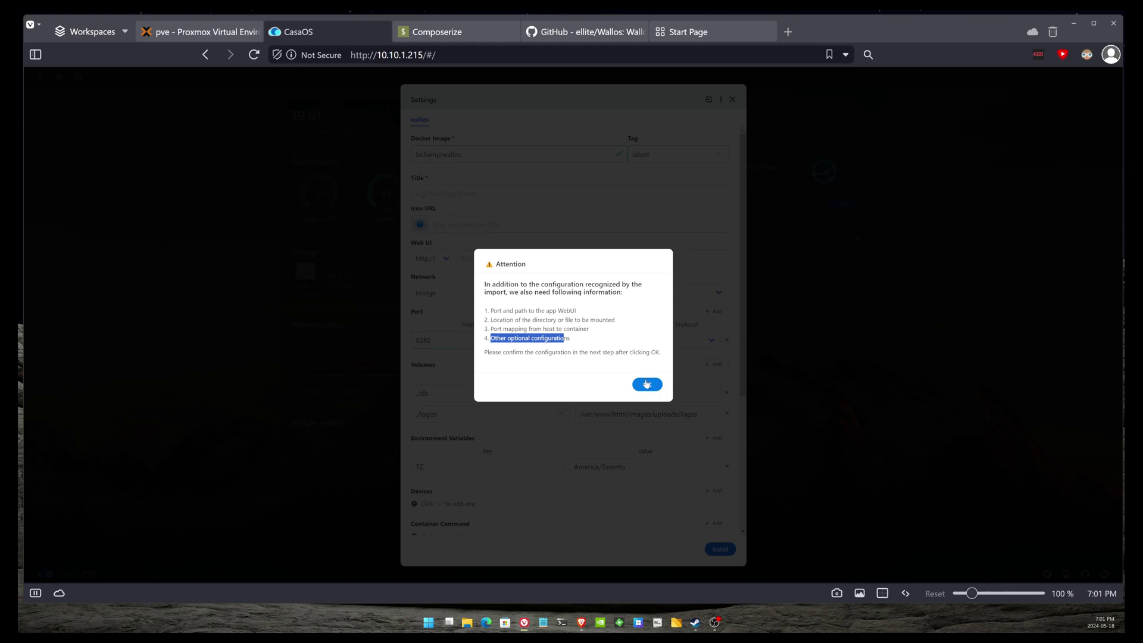
# - Dismiss the Attention notice and check the bellamy/wallos image and its latest tag
pyautogui.click(644, 386)
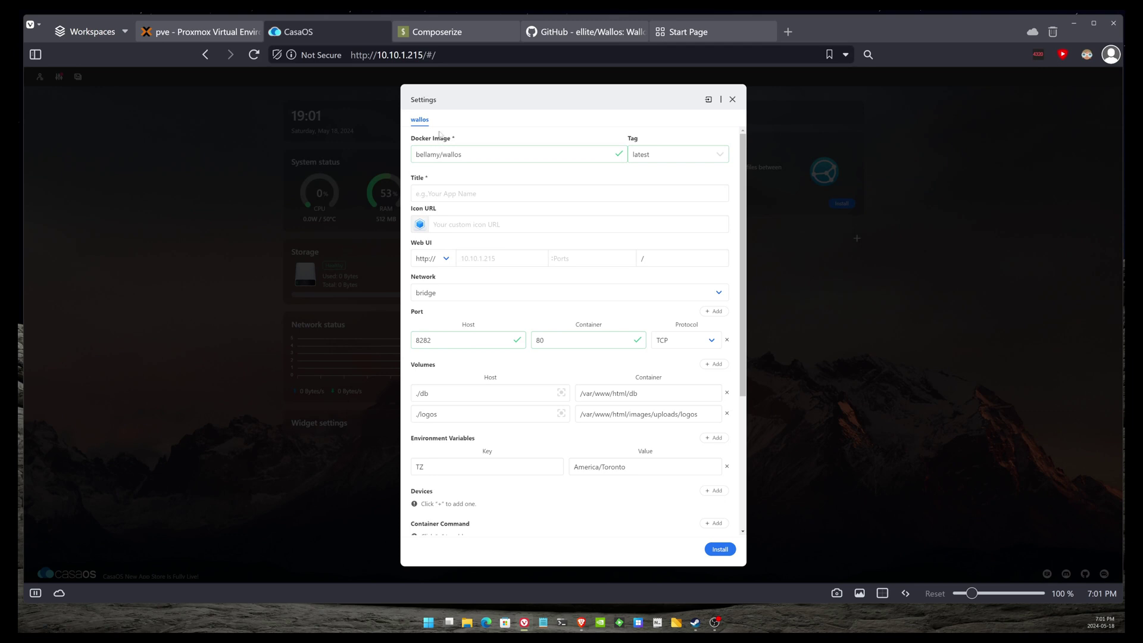
pyautogui.moveTo(467, 154); pyautogui.dragTo(340, 154)
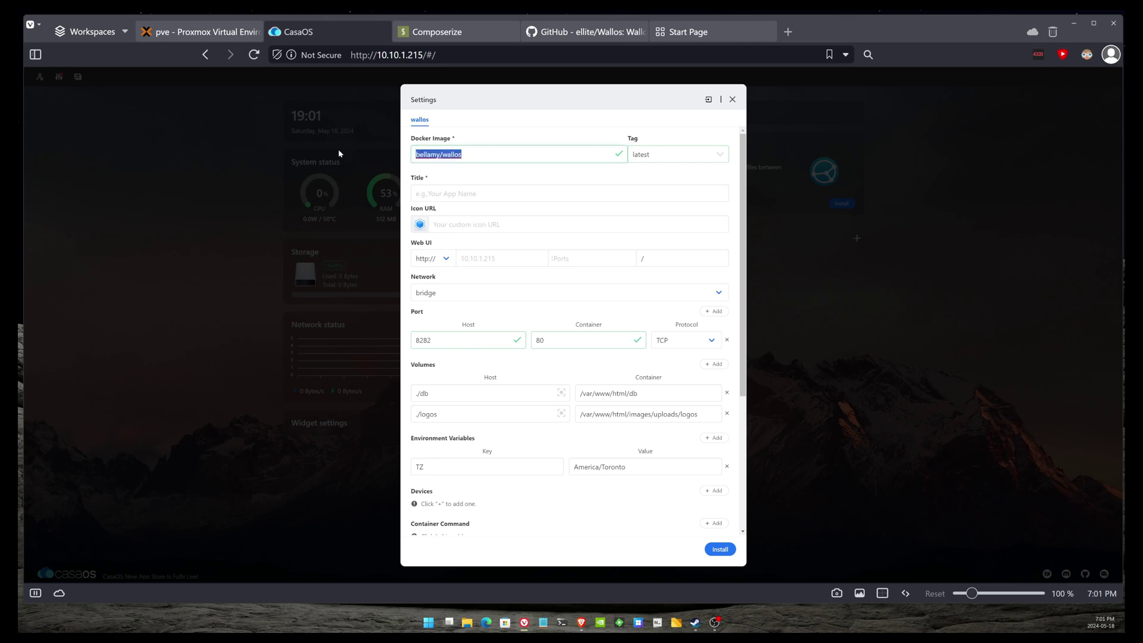
pyautogui.click(462, 154)
pyautogui.click(649, 154)
pyautogui.click(695, 128)
# - Copy 'wallos' from the image name into Title and capitalise it to 'Wallos'
pyautogui.doubleClick(451, 154)
pyautogui.rightClick(451, 155)
pyautogui.click(503, 203)
pyautogui.click(474, 193)
pyautogui.rightClick(473, 194)
pyautogui.click(524, 277)
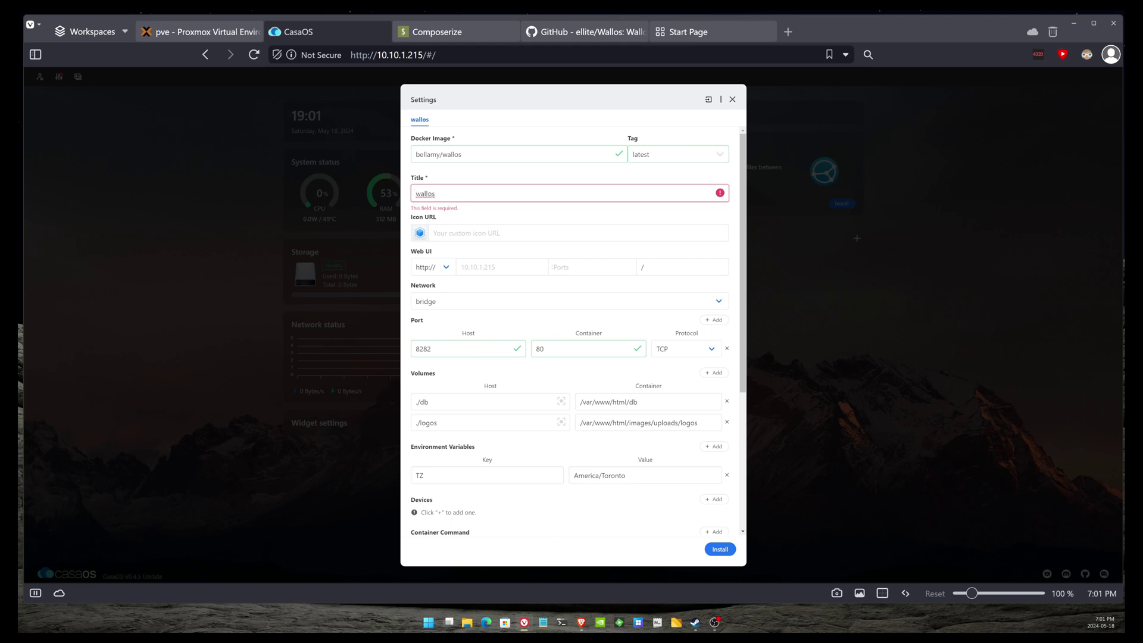
pyautogui.press('Delete')
pyautogui.write('W')
pyautogui.click(504, 238)
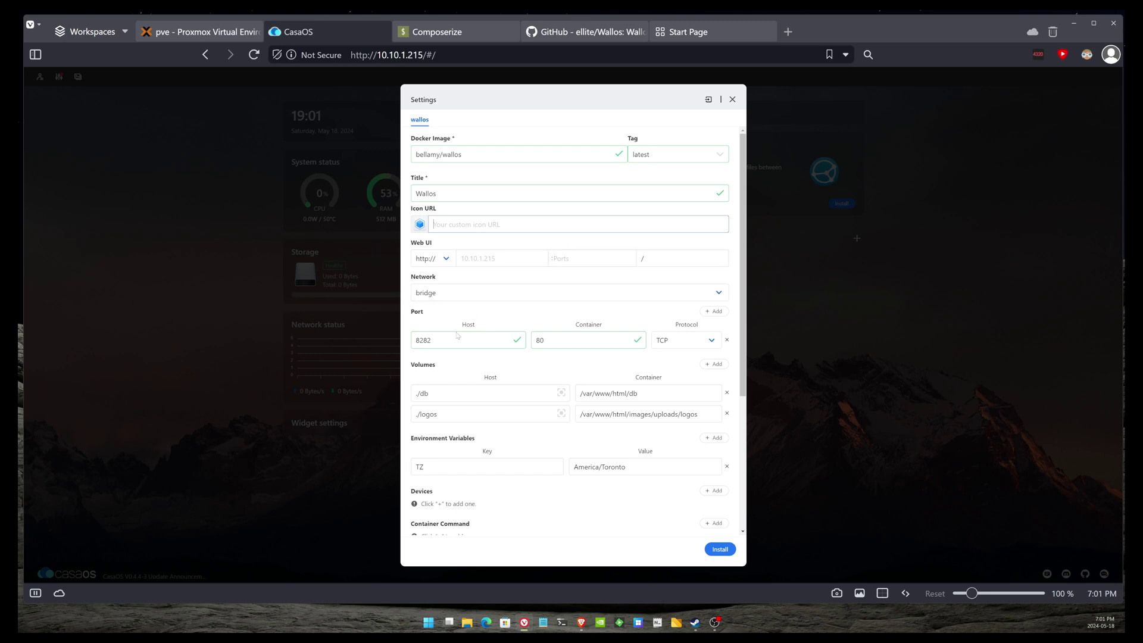
# - Review the 8282→80 port mapping and the ./db and ./logos volume host paths
pyautogui.click(542, 340)
pyautogui.click(542, 340)
pyautogui.click(431, 340)
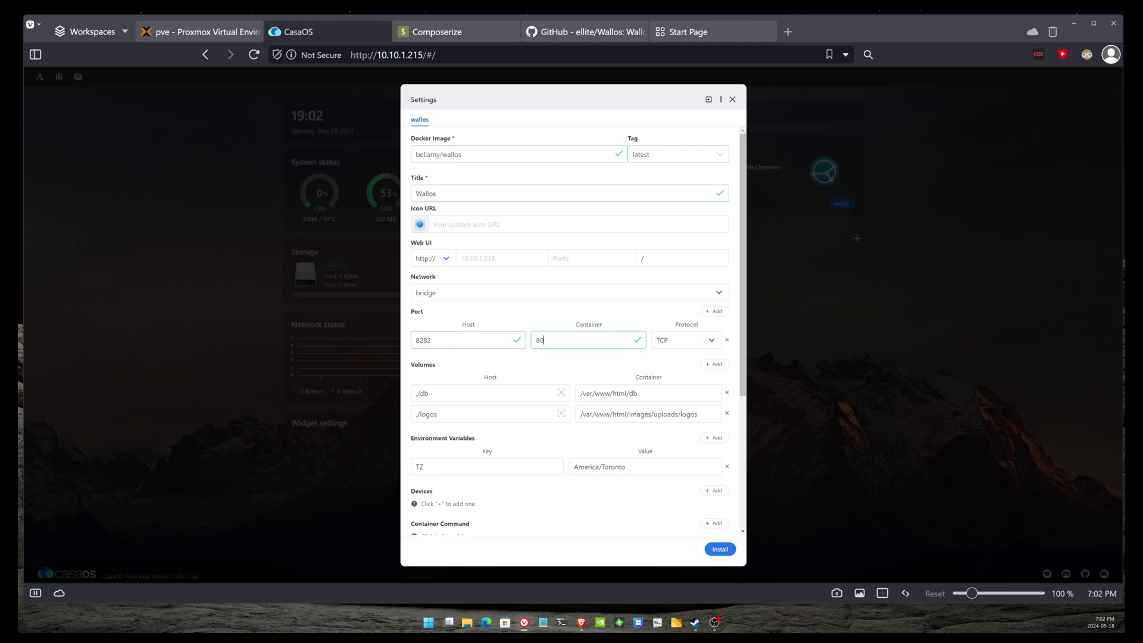
pyautogui.click(431, 340)
pyautogui.doubleClick(431, 340)
pyautogui.moveTo(424, 340); pyautogui.dragTo(431, 340)
pyautogui.hotkey('ctrl', 'a')
pyautogui.press('Tab')
pyautogui.click(419, 414)
pyautogui.hotkey('ctrl', 'a')
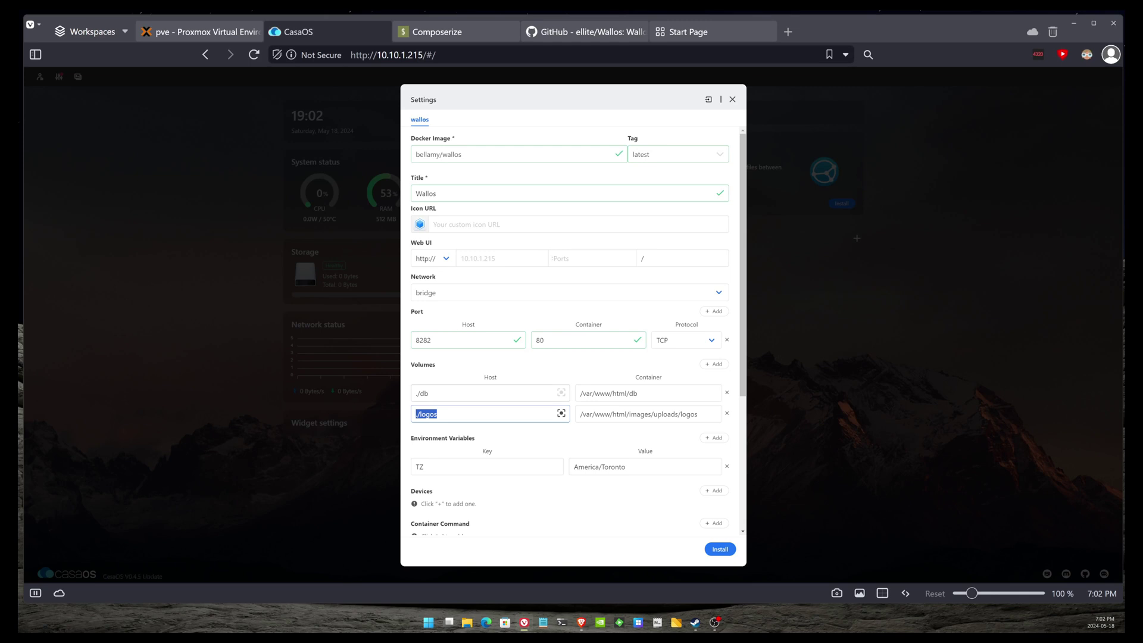
pyautogui.click(490, 390)
pyautogui.hotkey('ctrl', 'a')
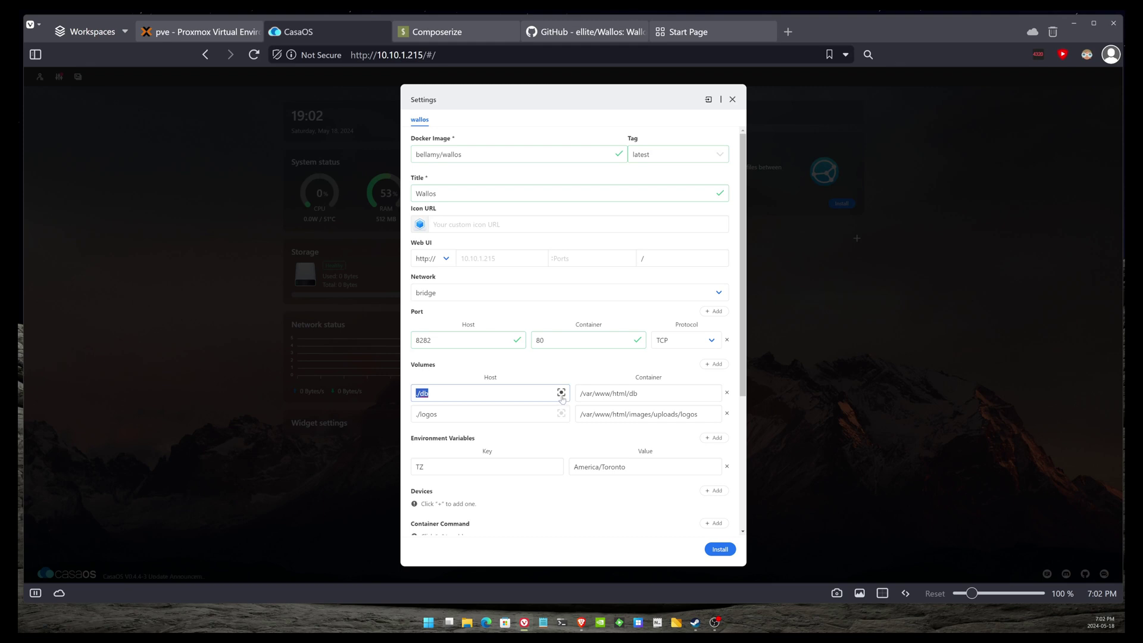
# - Create a 'wallos' folder in DATA/AppData and select it as the db volume's host path
pyautogui.click(561, 391)
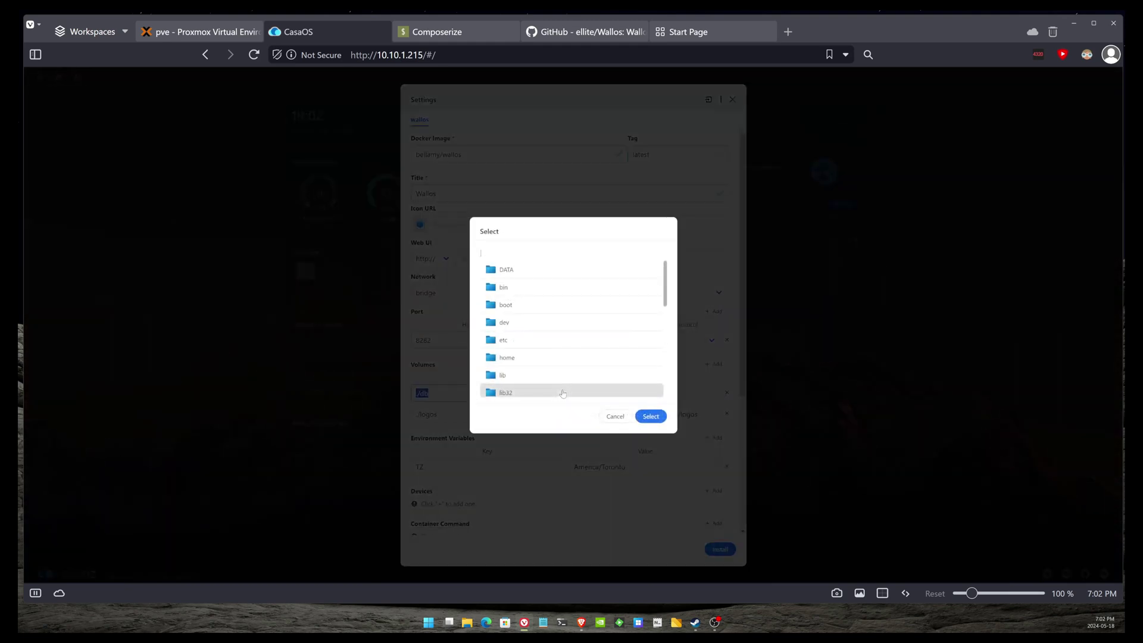
pyautogui.scroll(-2, 540, 337)
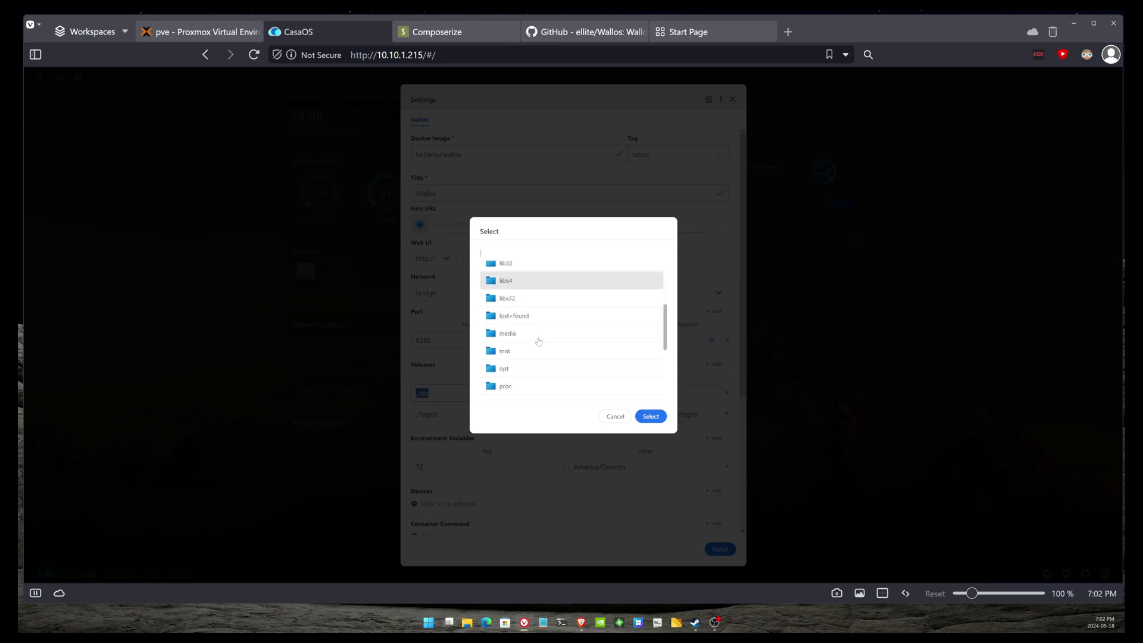
pyautogui.scroll(2, 538, 342)
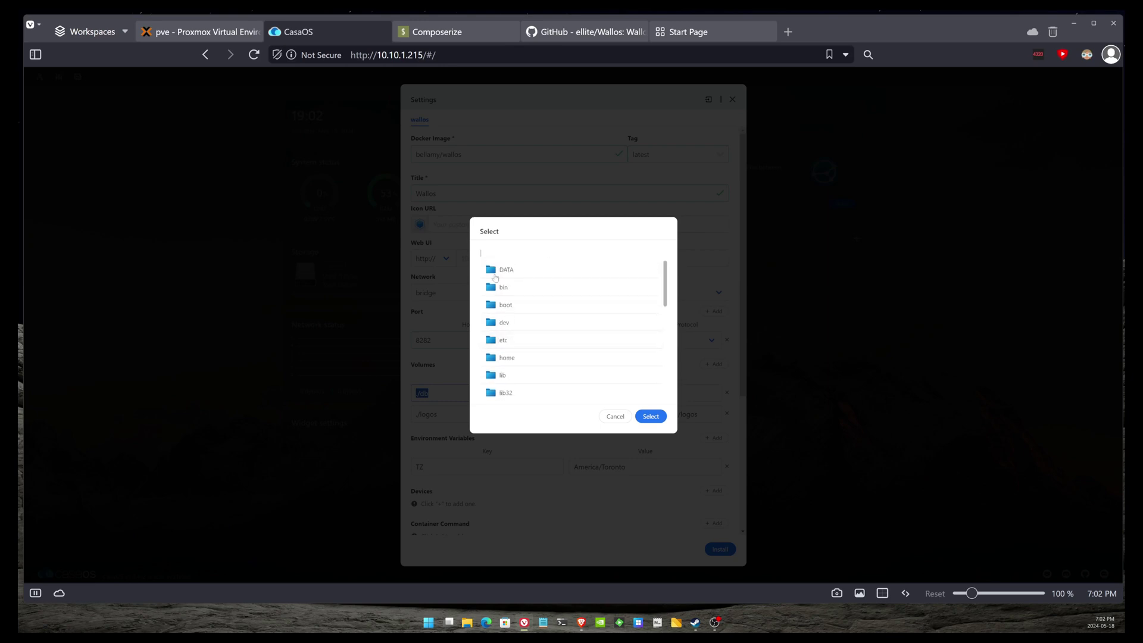
pyautogui.click(553, 273)
pyautogui.click(549, 272)
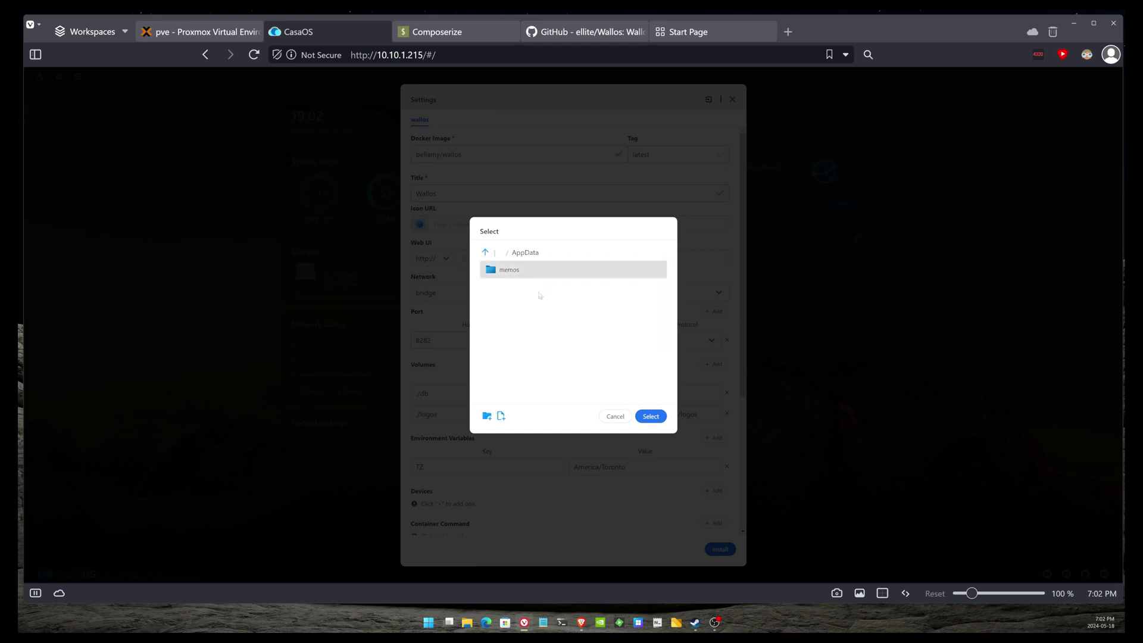
pyautogui.click(486, 416)
pyautogui.rightClick(486, 322)
pyautogui.click(548, 404)
pyautogui.click(683, 361)
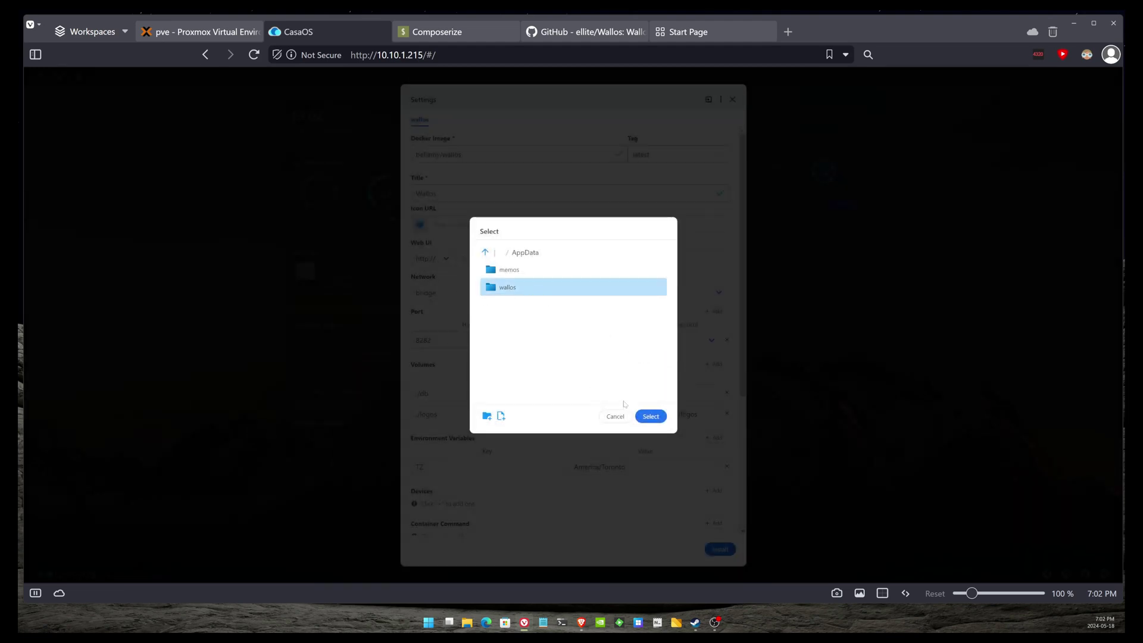
pyautogui.click(651, 416)
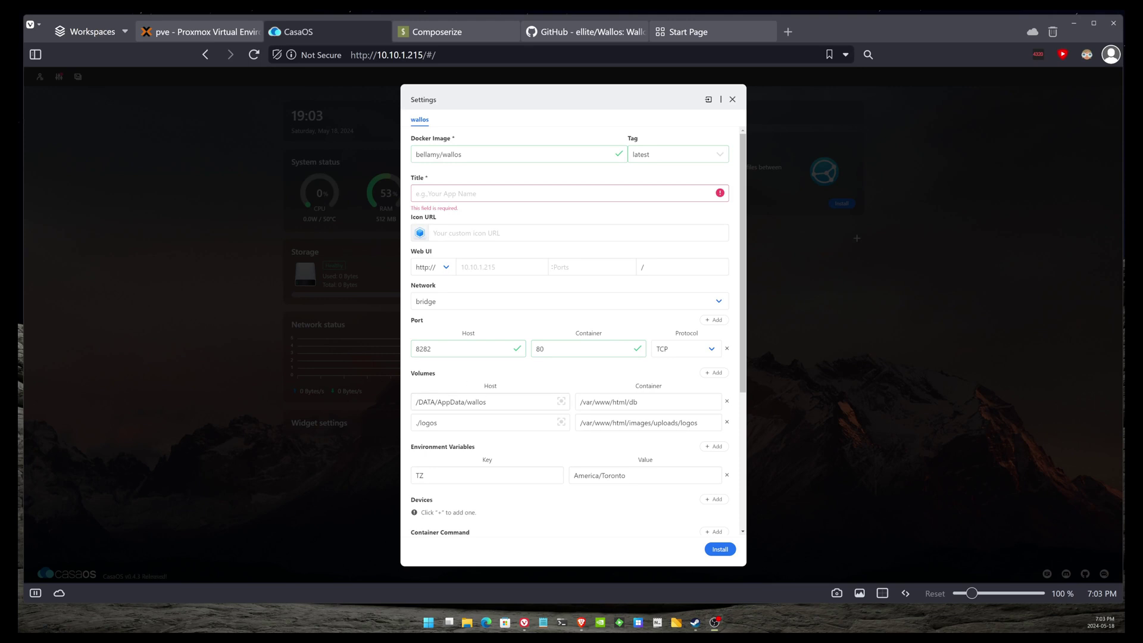
# - Append 'db' so the first volume's host path reads /DATA/AppData/wallos/db
pyautogui.click(486, 402)
pyautogui.write('/da')
pyautogui.press('BackSpace')
pyautogui.write('b')
# - Replace ./logos with the copied /DATA/AppData/wallos/ path plus 'logos' for the second volume
pyautogui.click(439, 423)
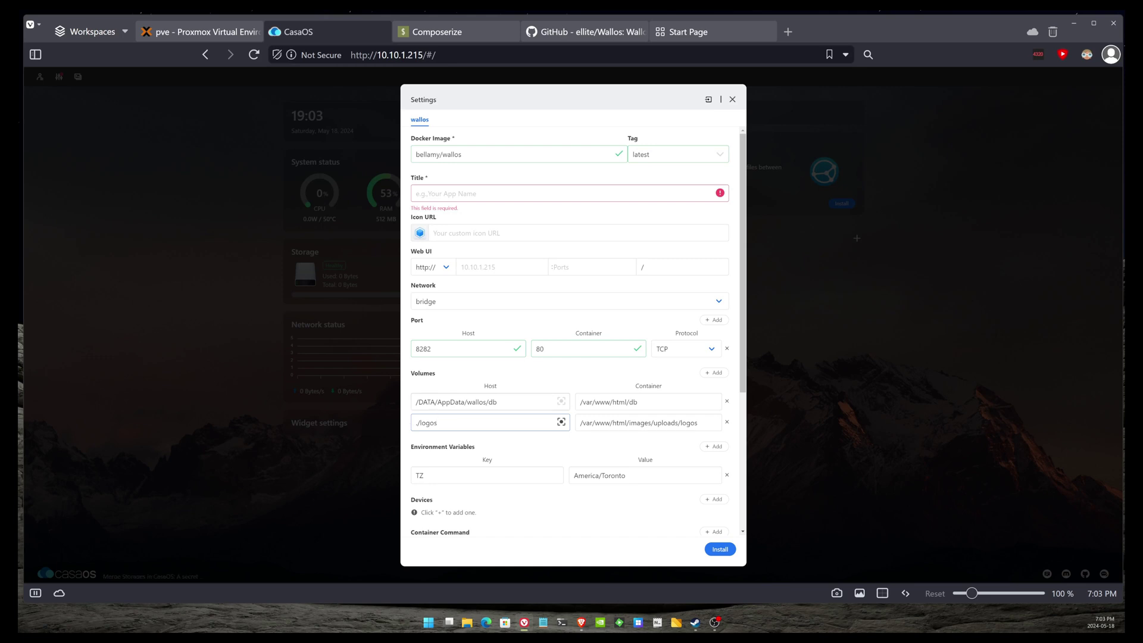
pyautogui.moveTo(489, 402); pyautogui.dragTo(415, 423)
pyautogui.rightClick(432, 402)
pyautogui.click(468, 169)
pyautogui.rightClick(443, 424)
pyautogui.click(488, 221)
pyautogui.write('logos')
pyautogui.scroll(-3, 662, 363)
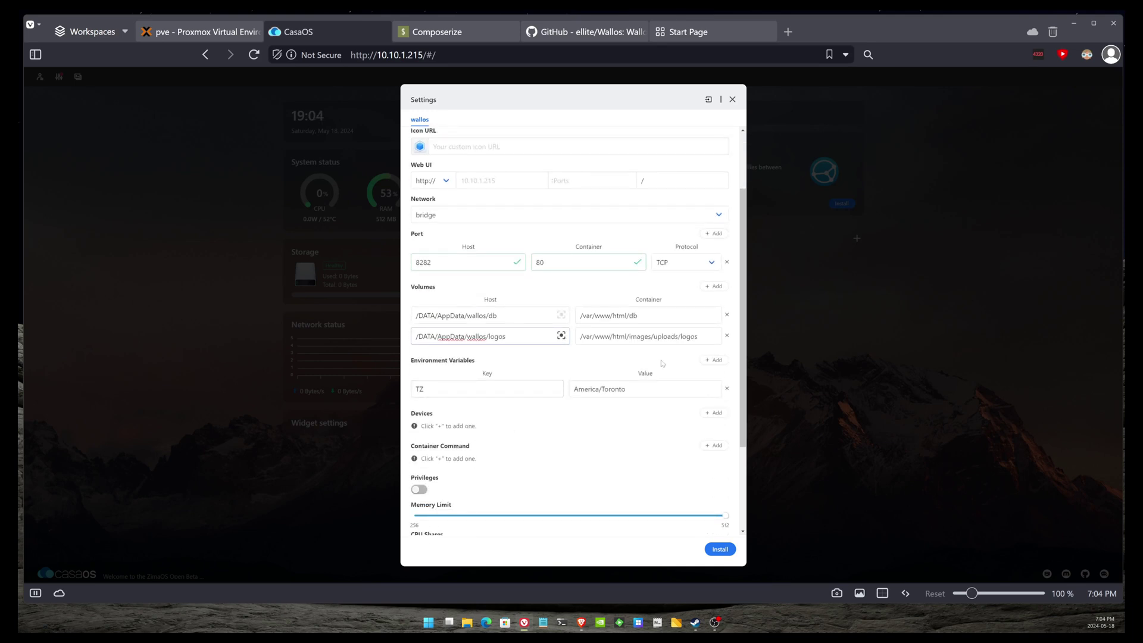
pyautogui.scroll(-3, 662, 363)
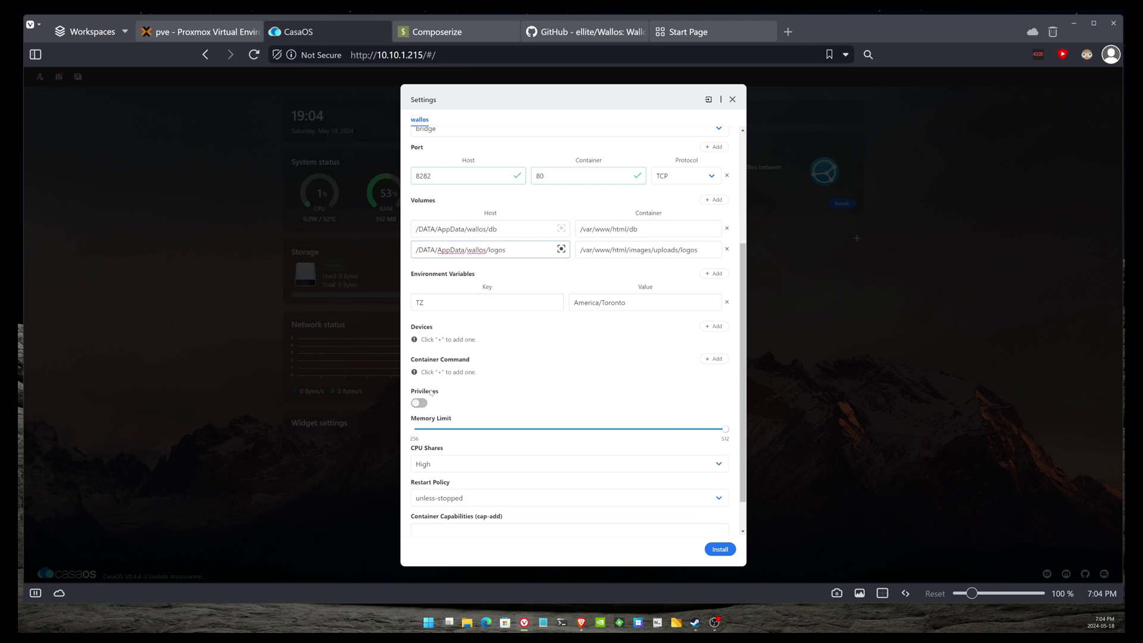
pyautogui.scroll(-2, 442, 475)
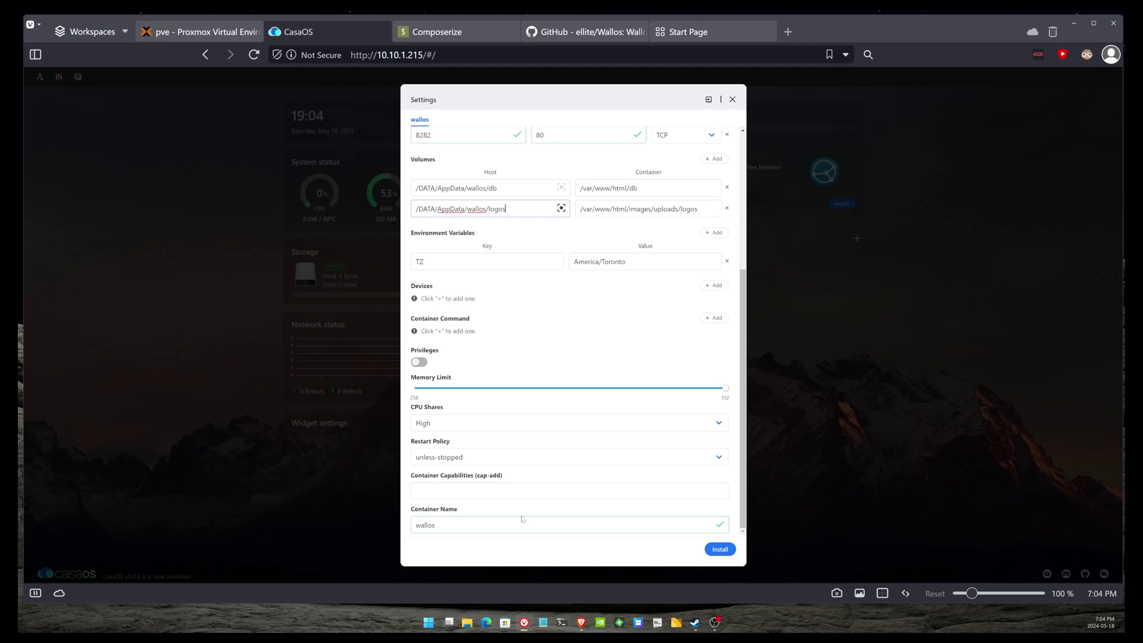
pyautogui.press('Return')
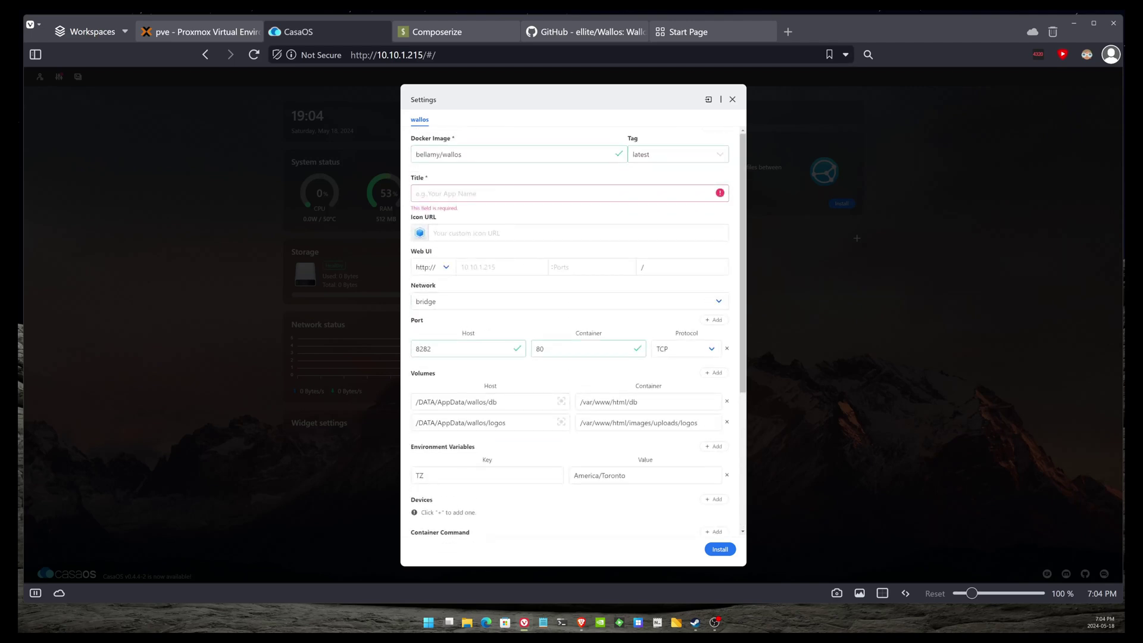
# - Paste the copied /DATA/AppData/wallos/ path into the empty Title field
pyautogui.scroll(-4, 484, 376)
pyautogui.scroll(3, 491, 203)
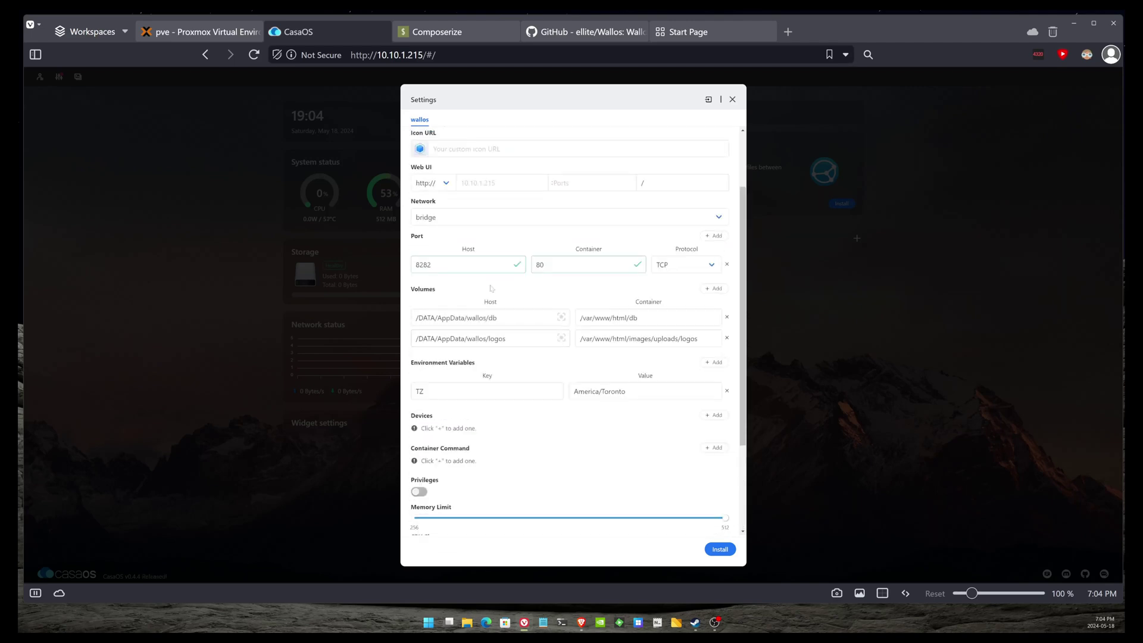
pyautogui.rightClick(480, 161)
pyautogui.click(448, 166)
pyautogui.scroll(2, 476, 197)
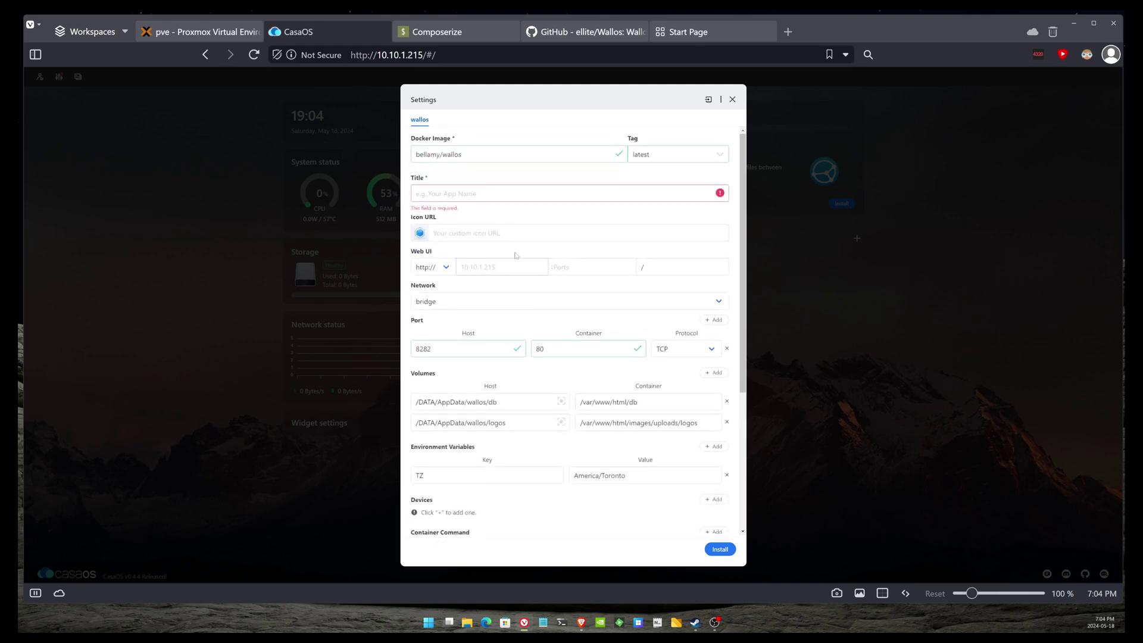
pyautogui.click(476, 193)
pyautogui.rightClick(477, 189)
pyautogui.click(536, 275)
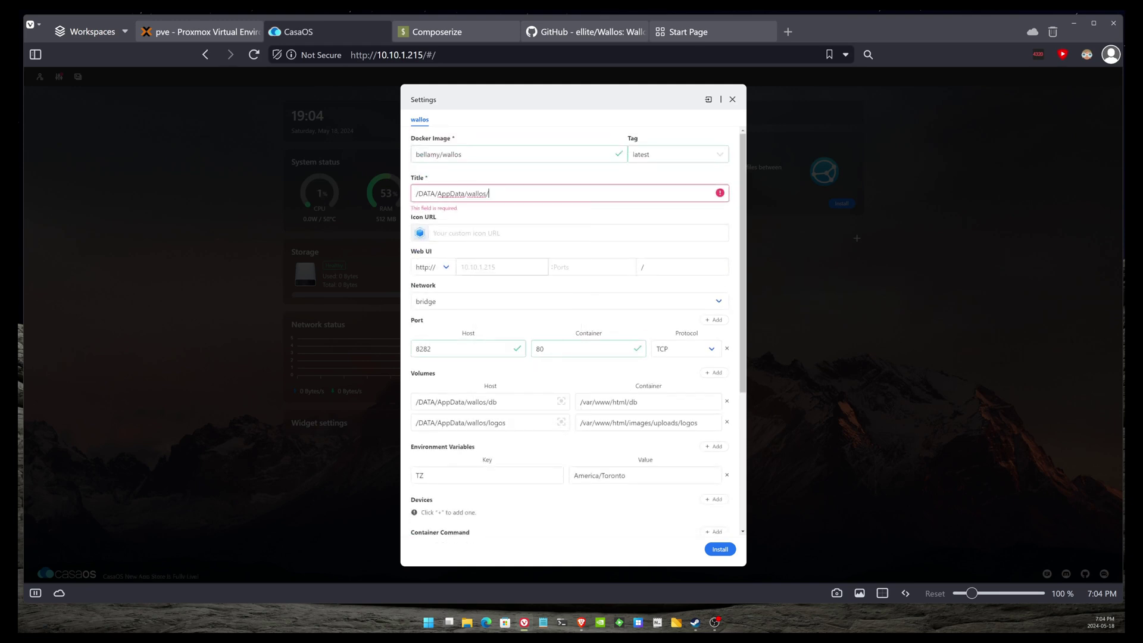
# - Trim the title down to 'wallos' and install the Wallos container
pyautogui.moveTo(468, 194); pyautogui.dragTo(379, 199)
pyautogui.press('BackSpace')
pyautogui.press('End')
pyautogui.press('BackSpace')
pyautogui.click(462, 154)
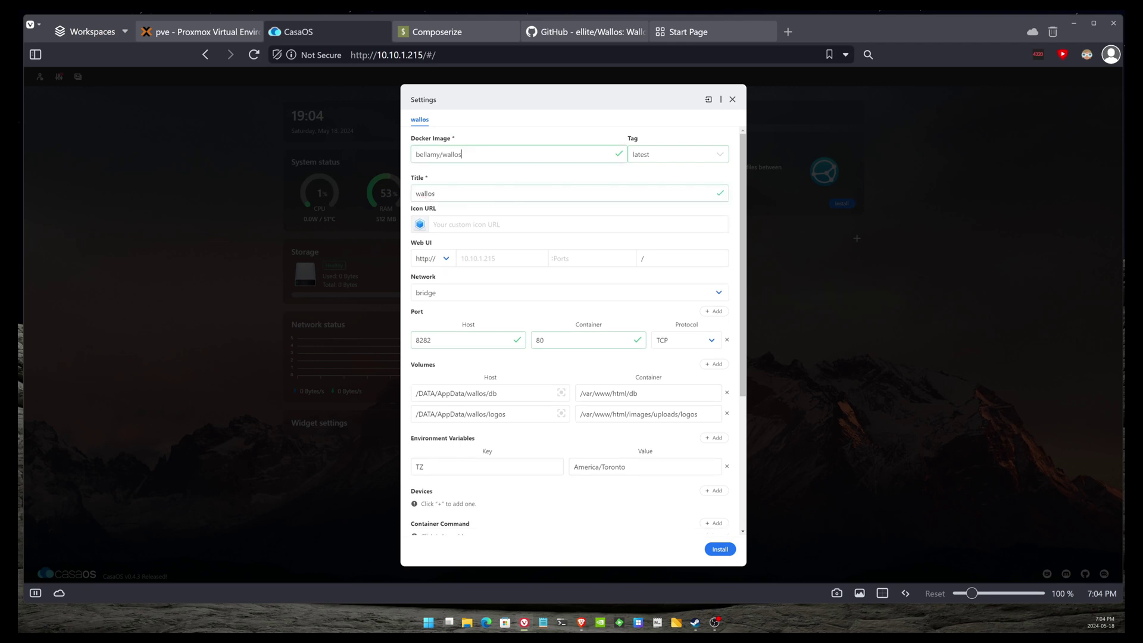
pyautogui.click(721, 549)
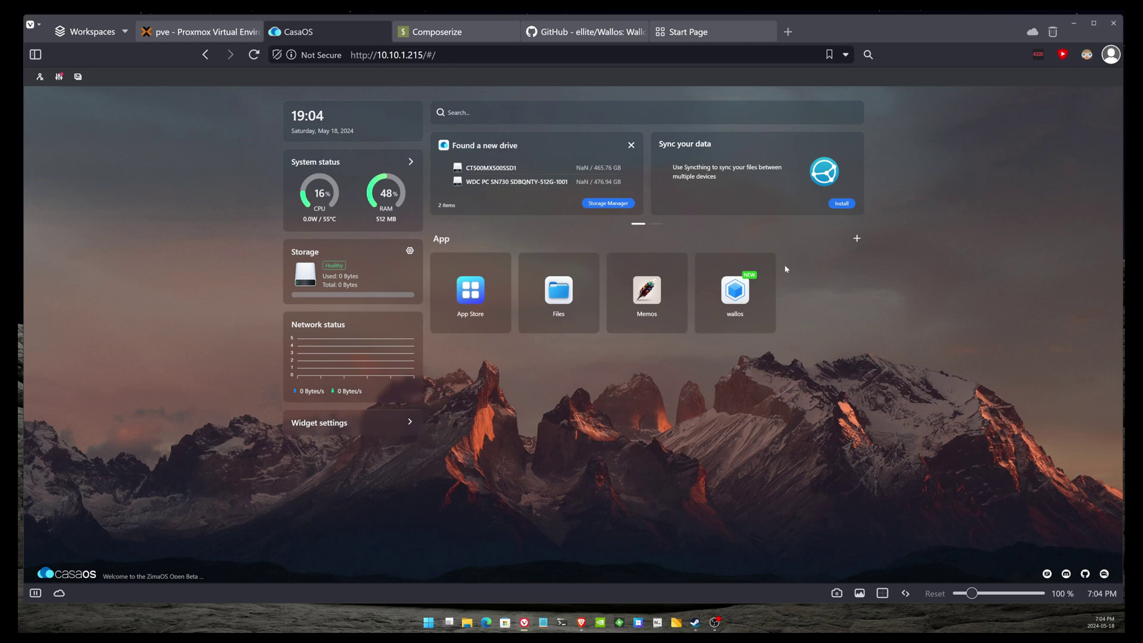
# - Open Settings for the installed wallos app from its tile menu
pyautogui.click(768, 266)
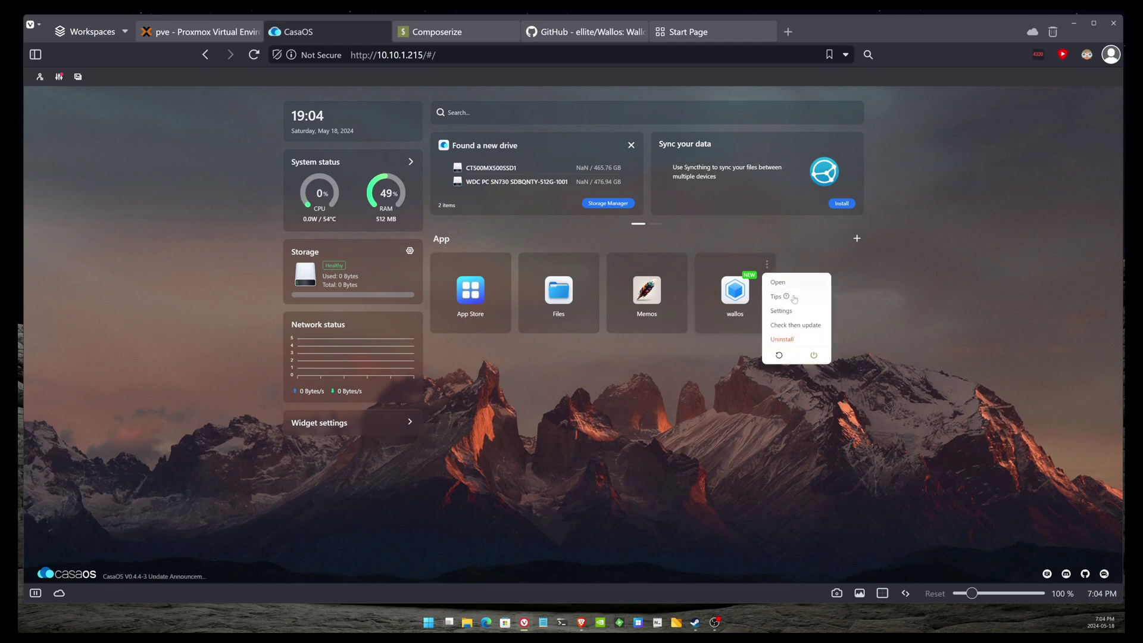
pyautogui.click(781, 311)
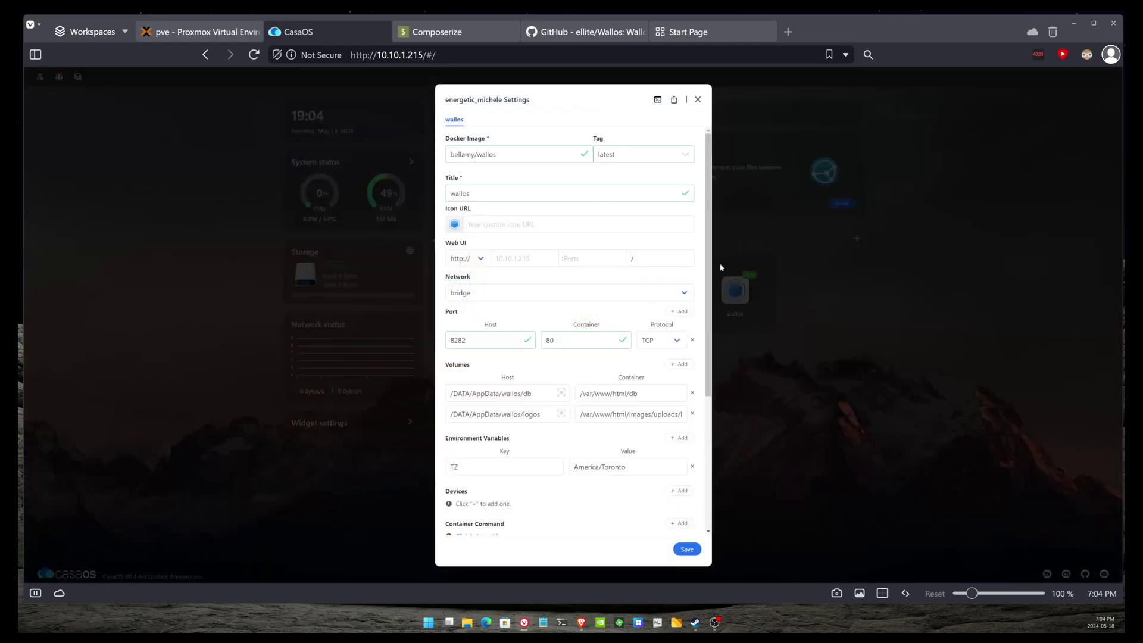
# - Check the wallos startup logs for database creation and migrations, then close the logs and settings
pyautogui.click(658, 100)
pyautogui.click(450, 210)
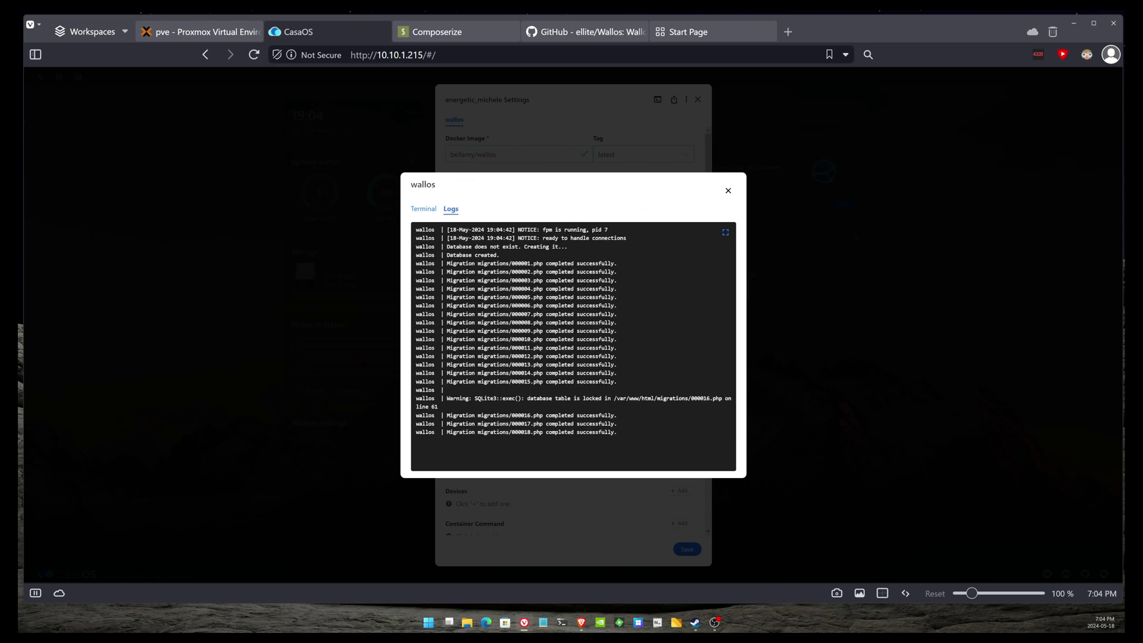
pyautogui.click(729, 191)
pyautogui.click(698, 99)
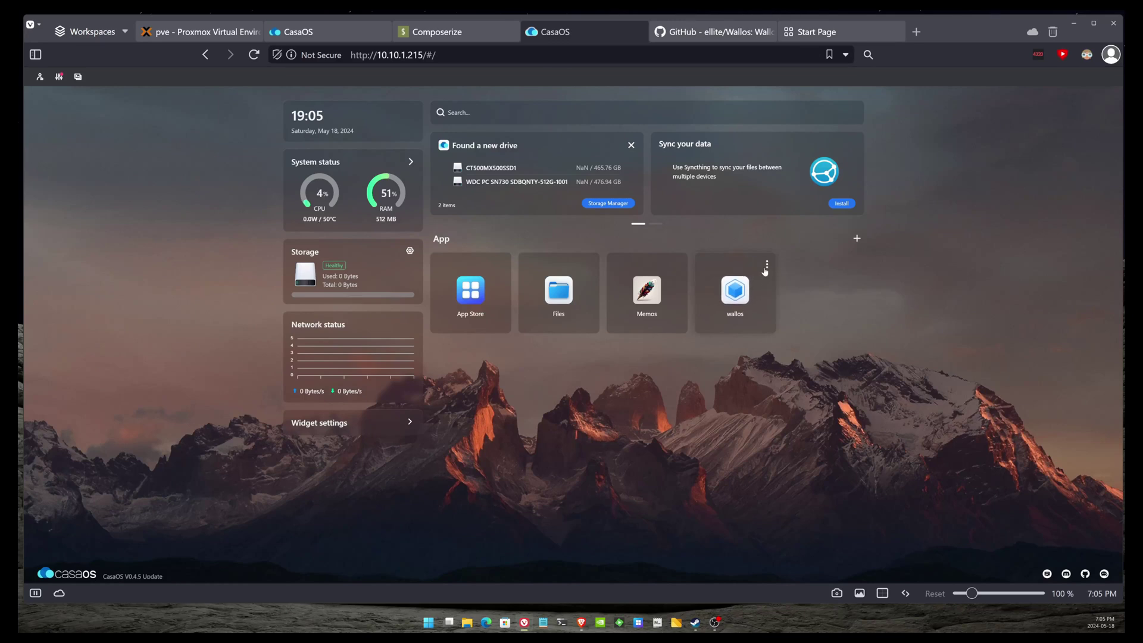
# - Close the duplicate CasaOS tab and open the wallos app's settings
pyautogui.click(767, 265)
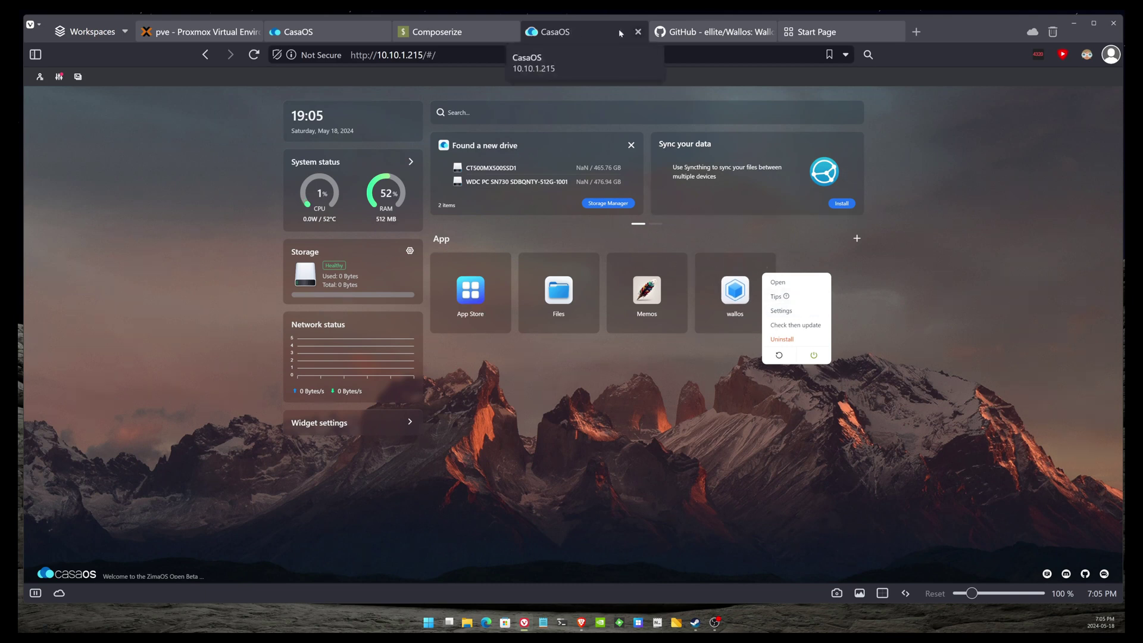
pyautogui.click(640, 31)
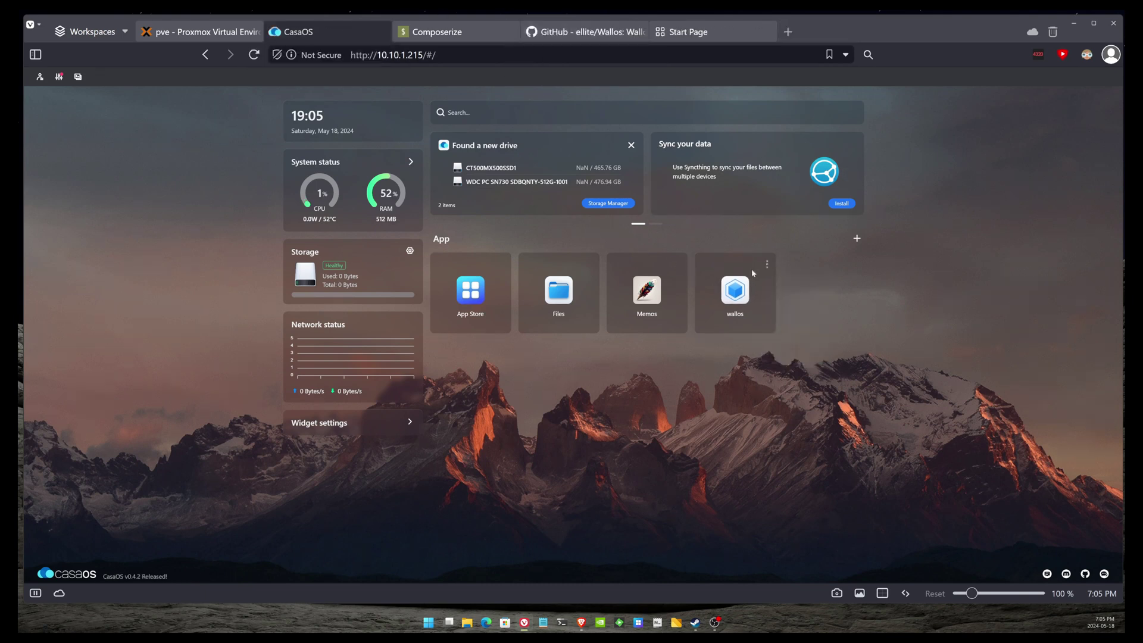
pyautogui.click(767, 265)
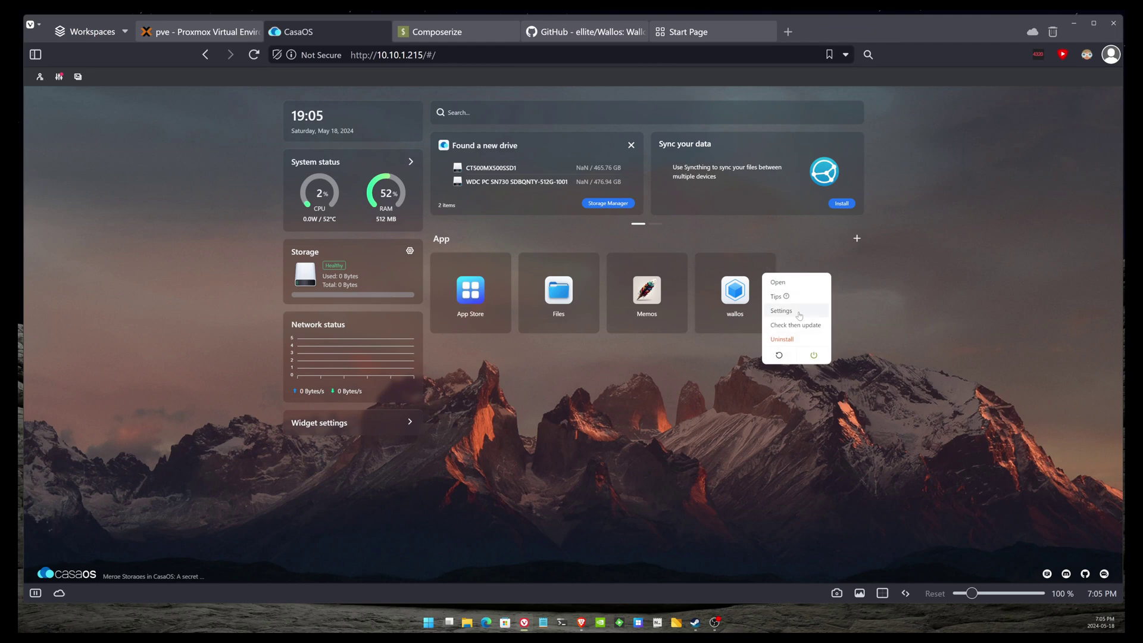
pyautogui.click(800, 315)
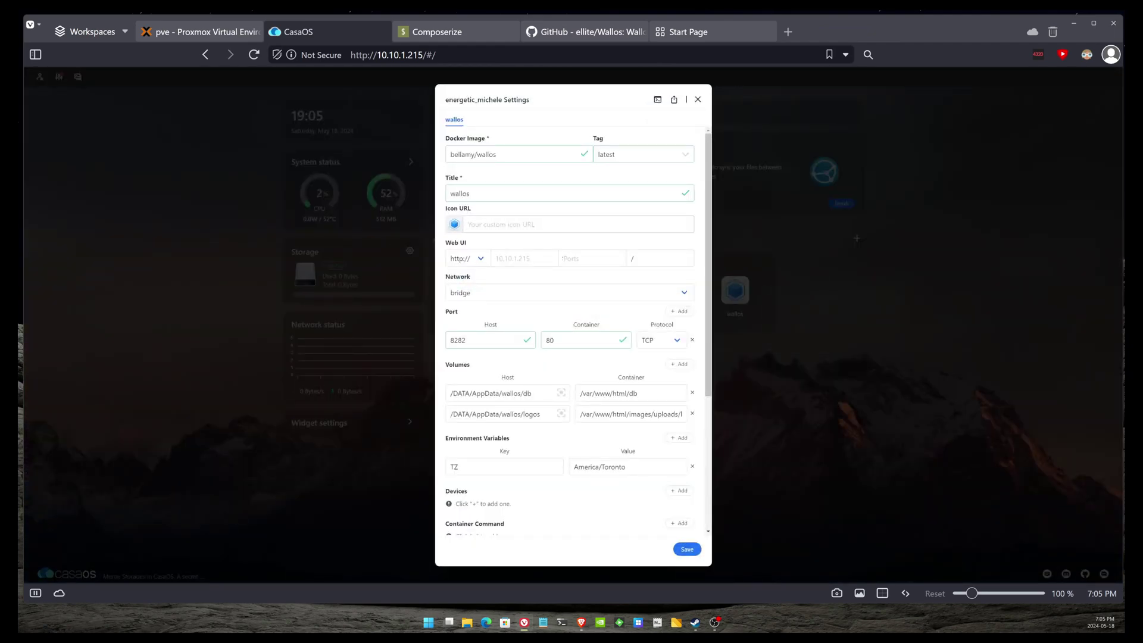
# - Set the web UI port to 8282, save, and launch Wallos
pyautogui.click(573, 258)
pyautogui.click(573, 278)
pyautogui.click(512, 258)
pyautogui.click(690, 549)
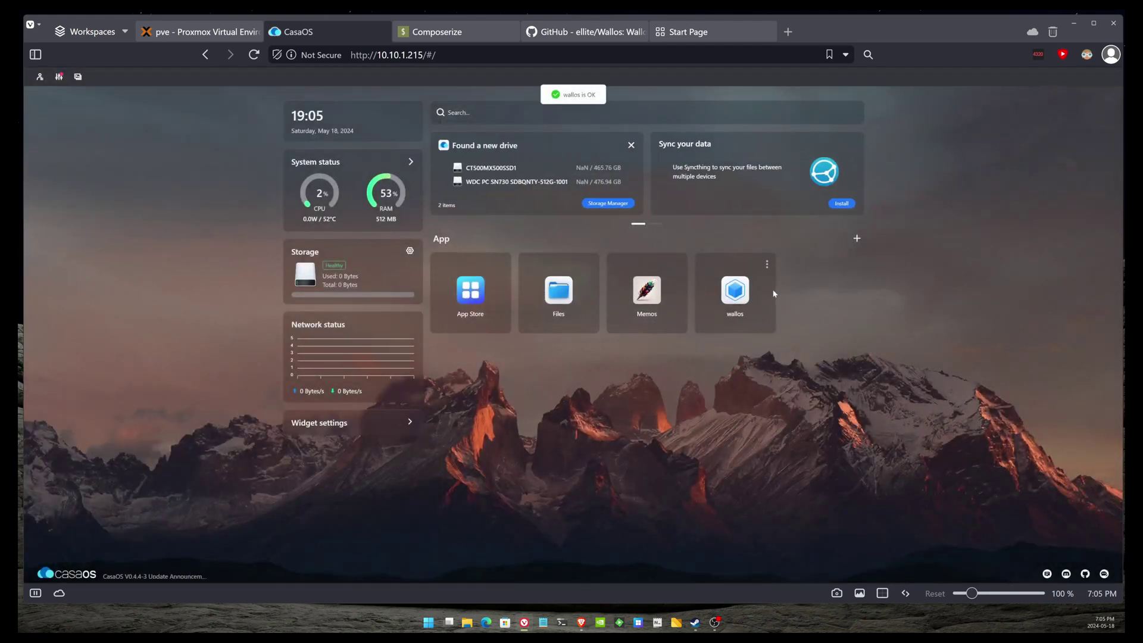
pyautogui.moveTo(768, 294)
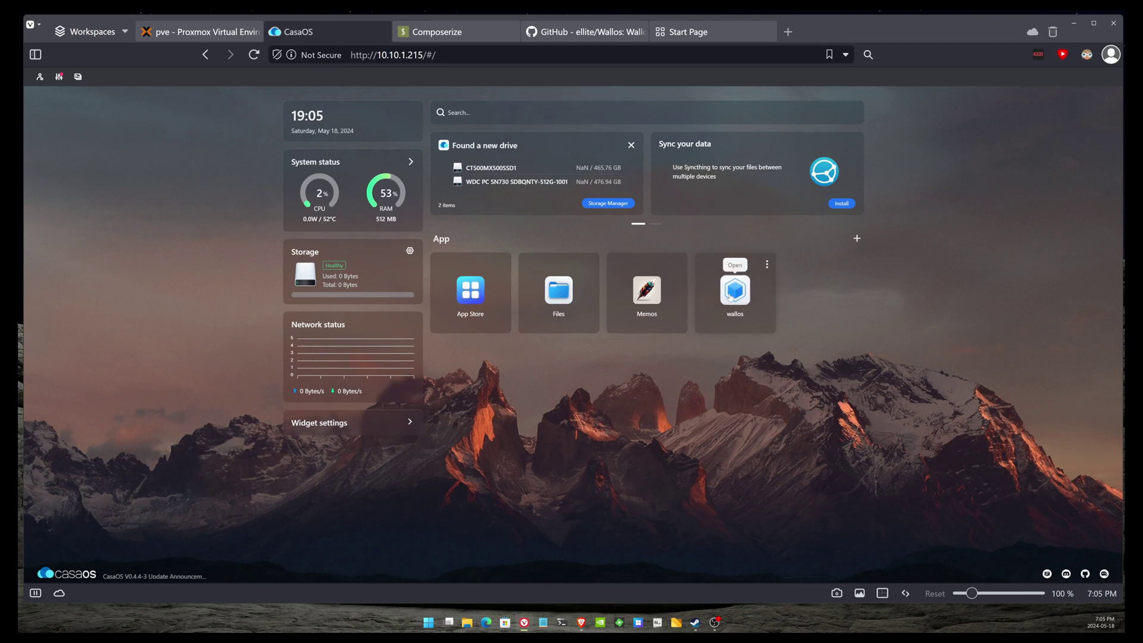
pyautogui.click(739, 296)
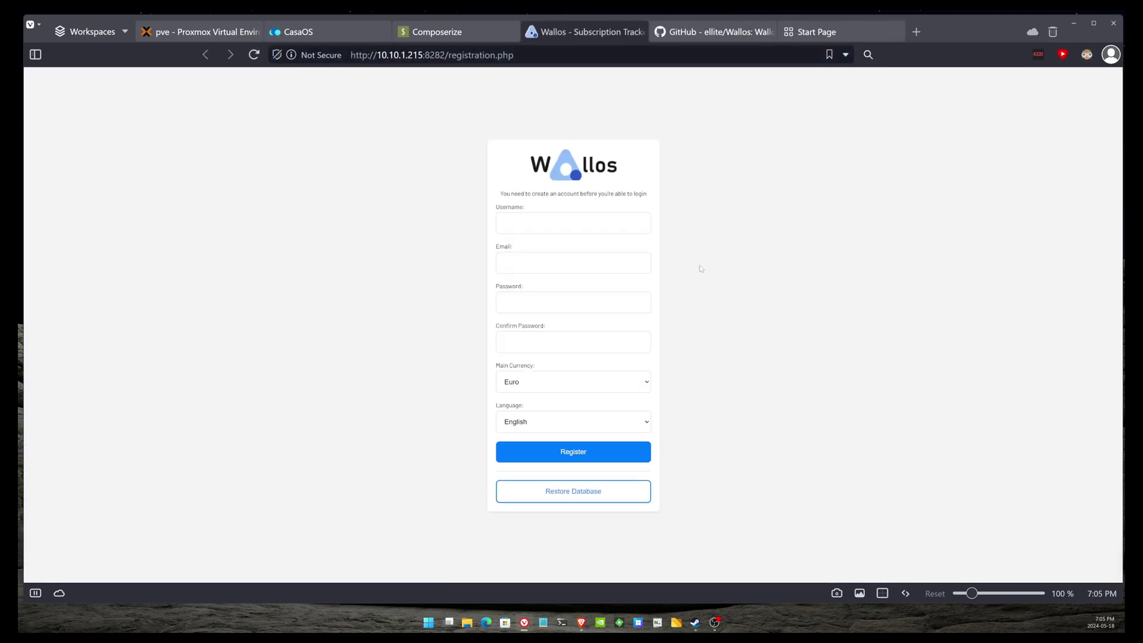
# - Fill in the username from saved suggestions, then enter and confirm the password
pyautogui.click(548, 223)
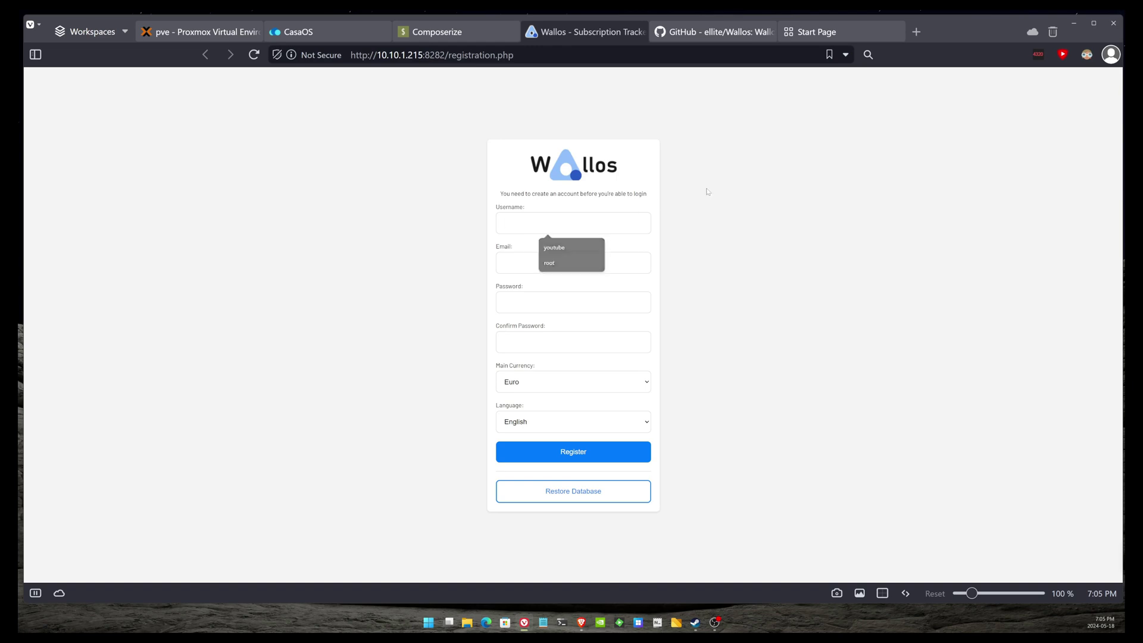
pyautogui.click(595, 232)
pyautogui.press('Down')
pyautogui.press('Return')
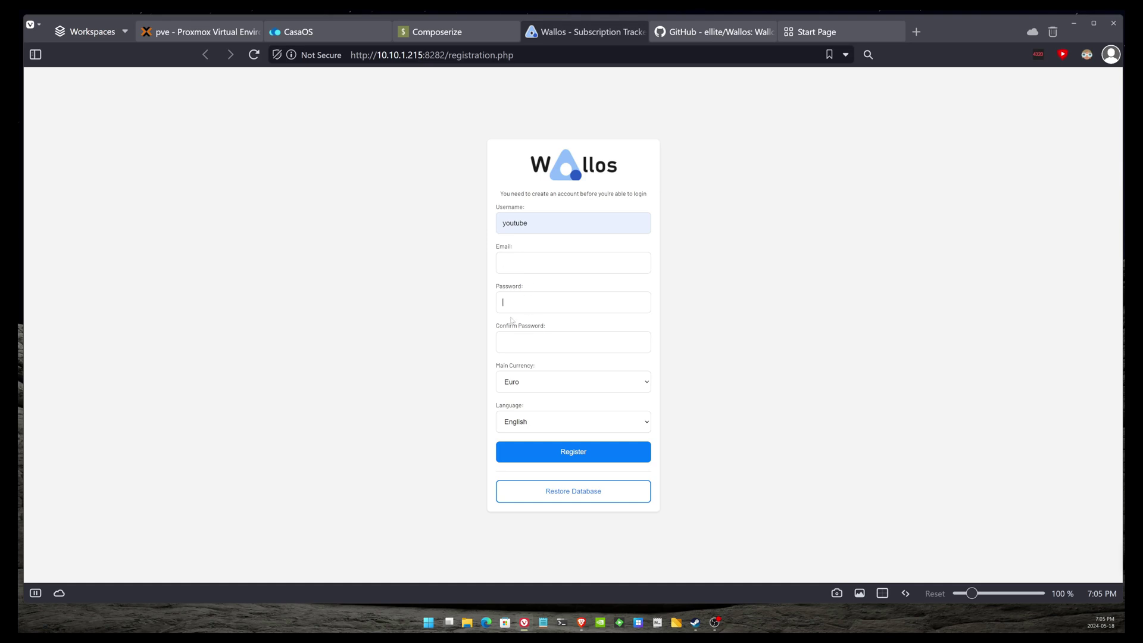
pyautogui.write('********')
pyautogui.press('Tab')
pyautogui.write('********')
# - Choose US Dollar as the main currency and submit the registration form
pyautogui.click(540, 381)
pyautogui.click(542, 381)
pyautogui.click(544, 385)
pyautogui.scroll(-2, 558, 415)
pyautogui.scroll(3, 558, 415)
pyautogui.click(554, 399)
pyautogui.click(585, 451)
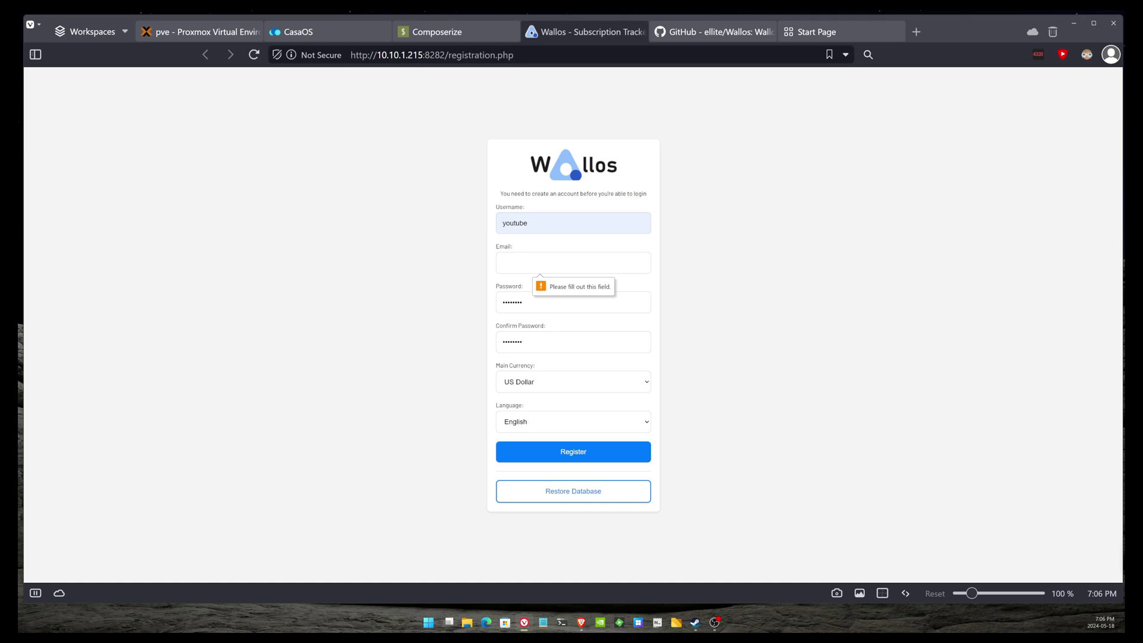
# - Enter the account's e-mail address, correcting a misspelled letter
pyautogui.write('admin')
pyautogui.press('Return')
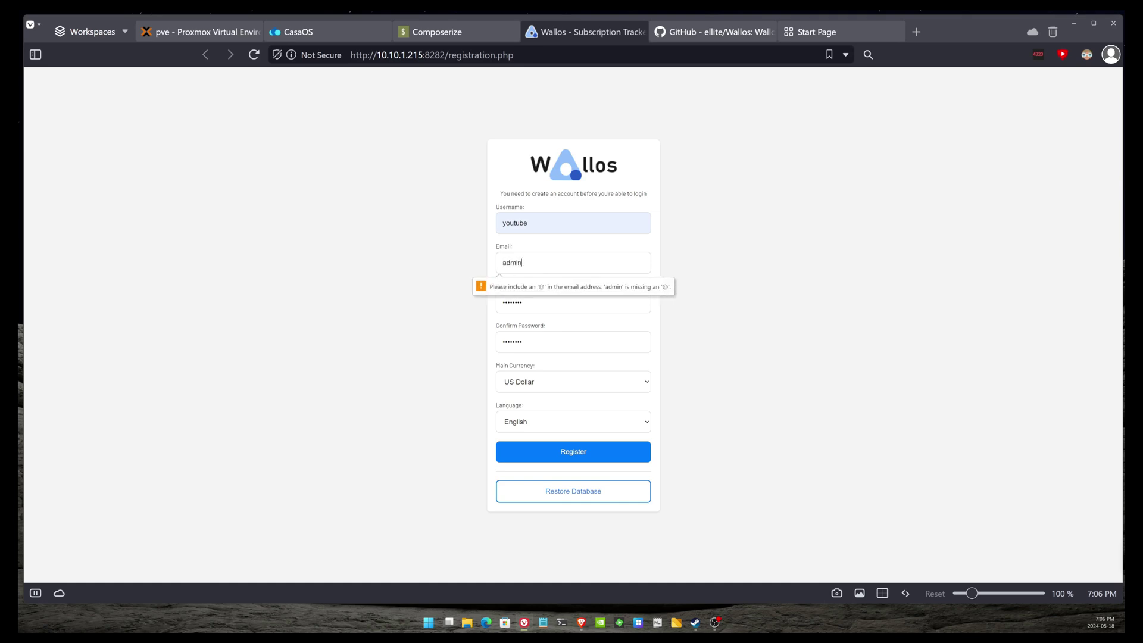
pyautogui.write('@exem')
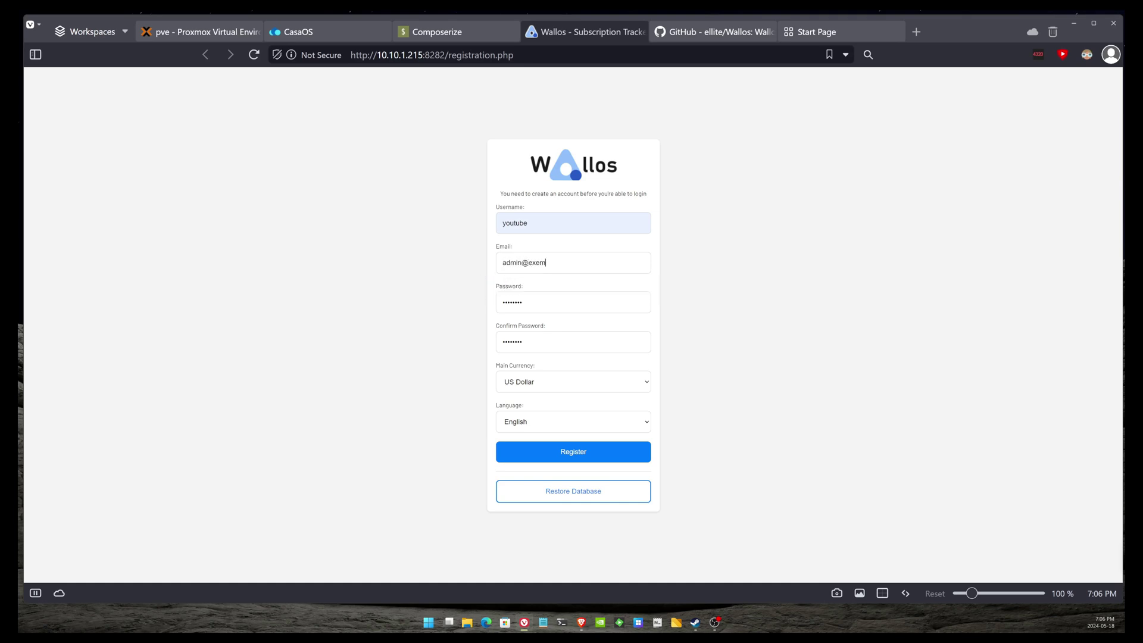
pyautogui.write('ple.com')
pyautogui.press('BackSpace')
pyautogui.write('a')
# - Submit the registration, log in with the saved username and account password, and zoom in
pyautogui.click(558, 456)
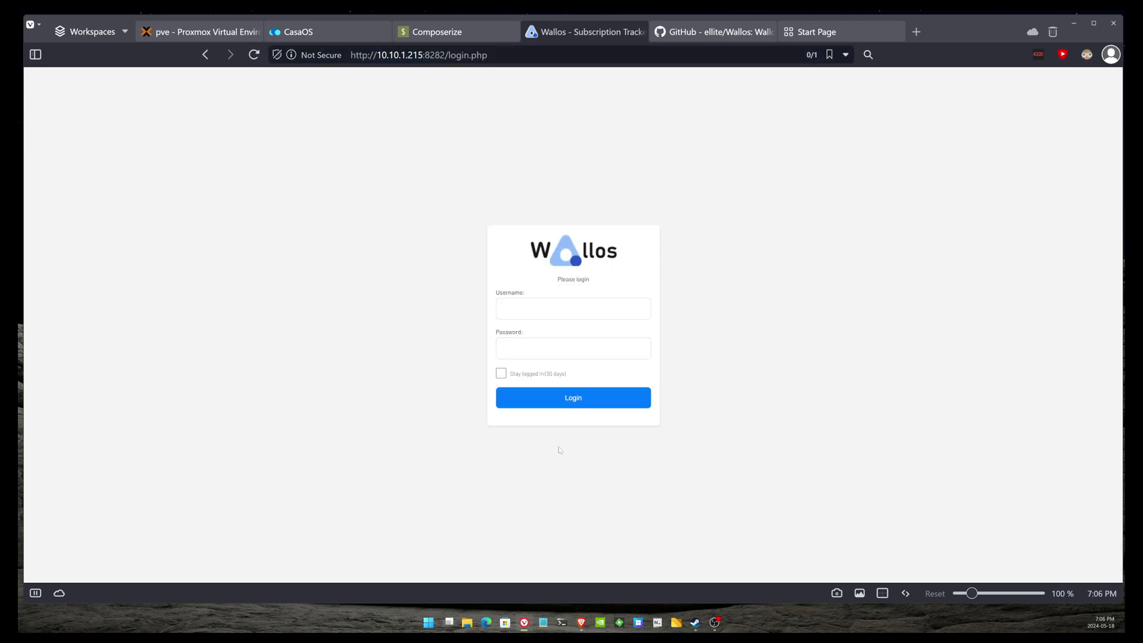
pyautogui.click(573, 308)
pyautogui.press('Down')
pyautogui.press('Return')
pyautogui.press('Tab')
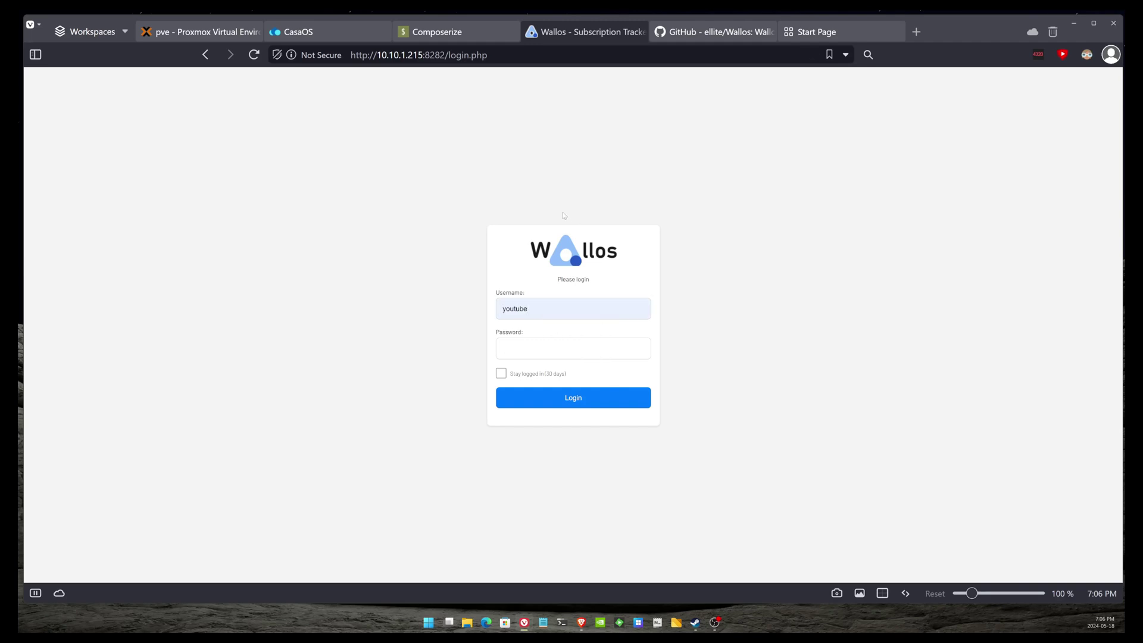
pyautogui.write('youtube')
pyautogui.press('Return')
pyautogui.hotkey('ctrl', '+')
pyautogui.hotkey('ctrl', '+')
pyautogui.hotkey('ctrl', '+')
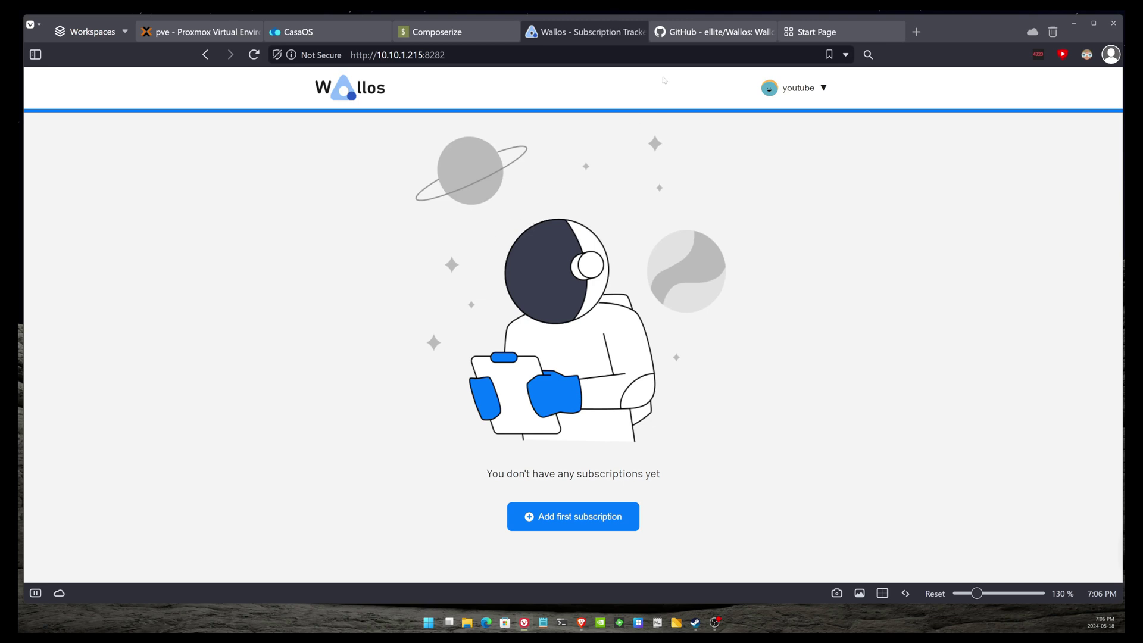
pyautogui.click(799, 87)
# - Open the Add subscription form, trying the logo upload but cancelling the file choice
pyautogui.click(600, 522)
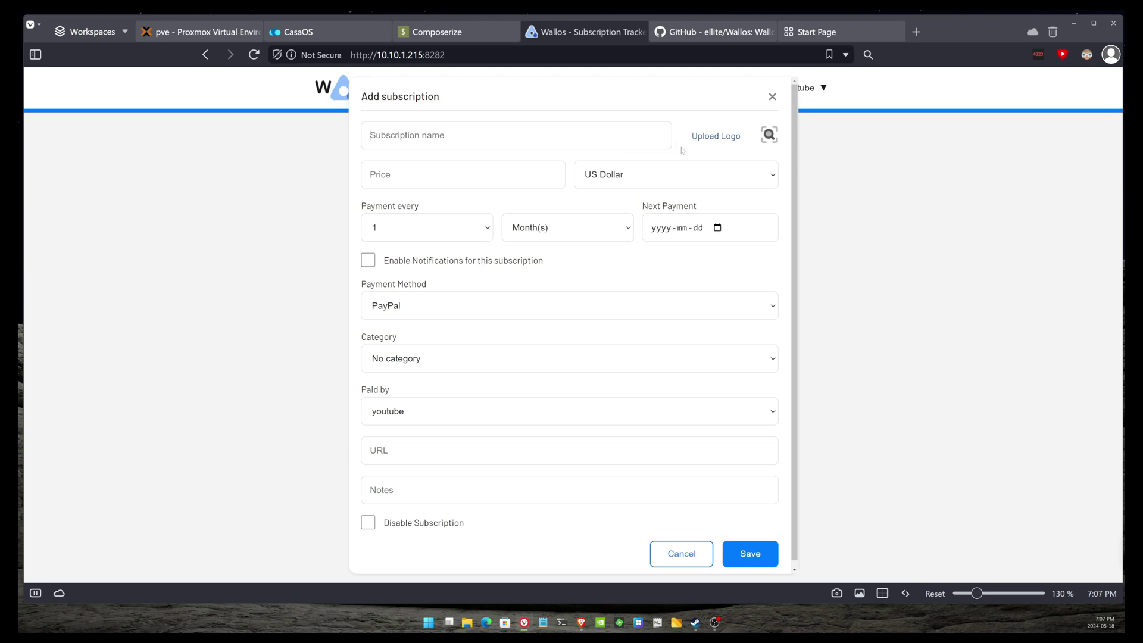
pyautogui.click(716, 138)
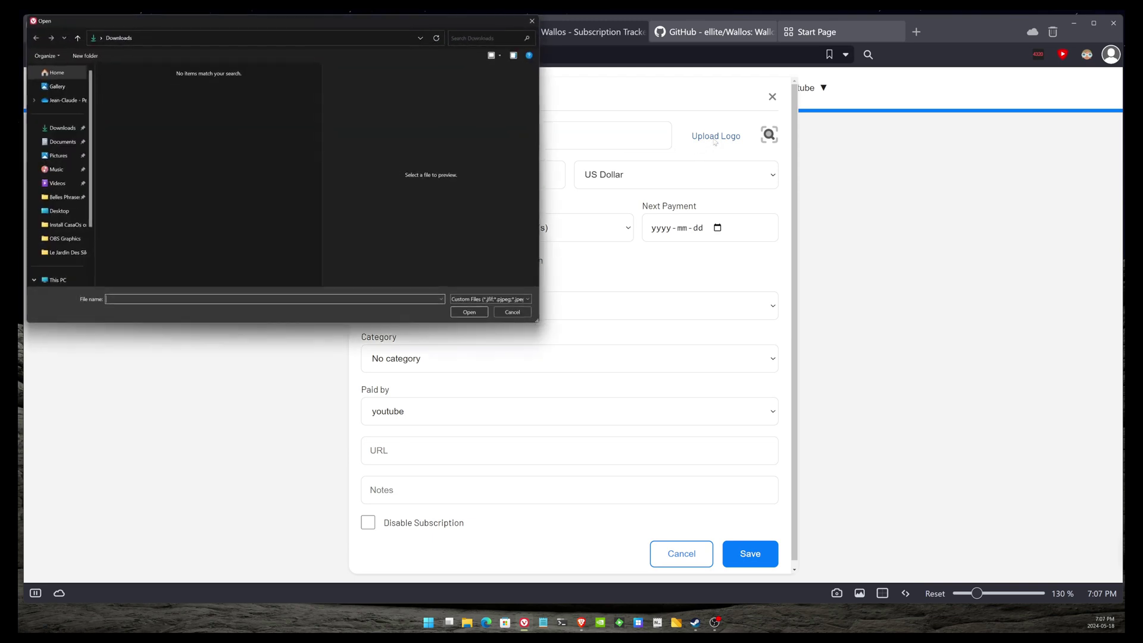
pyautogui.press('Escape')
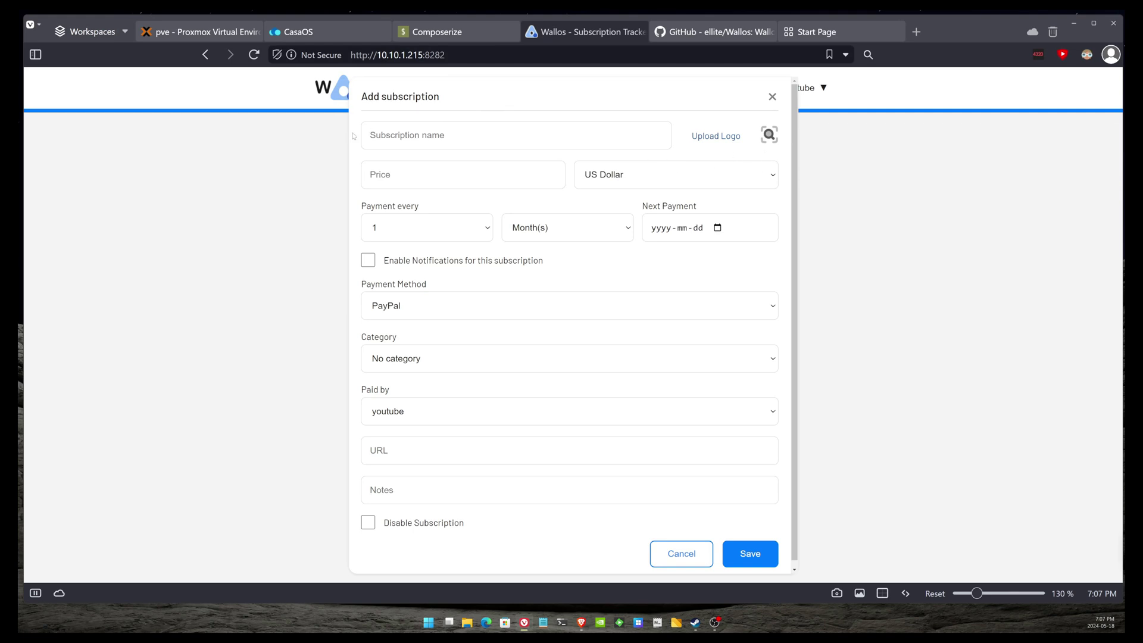
# - Name the subscription Netflix, pick its top web-searched logo, and set the price to 20
pyautogui.write('Netflix')
pyautogui.click(769, 135)
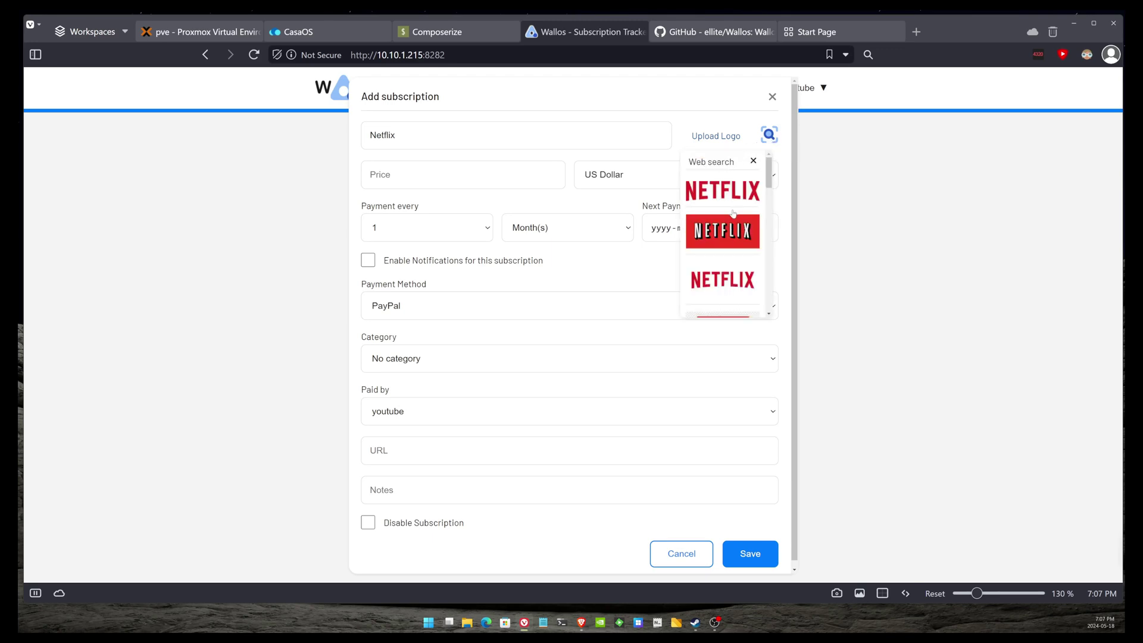
pyautogui.scroll(-1, 733, 215)
pyautogui.scroll(1, 731, 216)
pyautogui.click(741, 200)
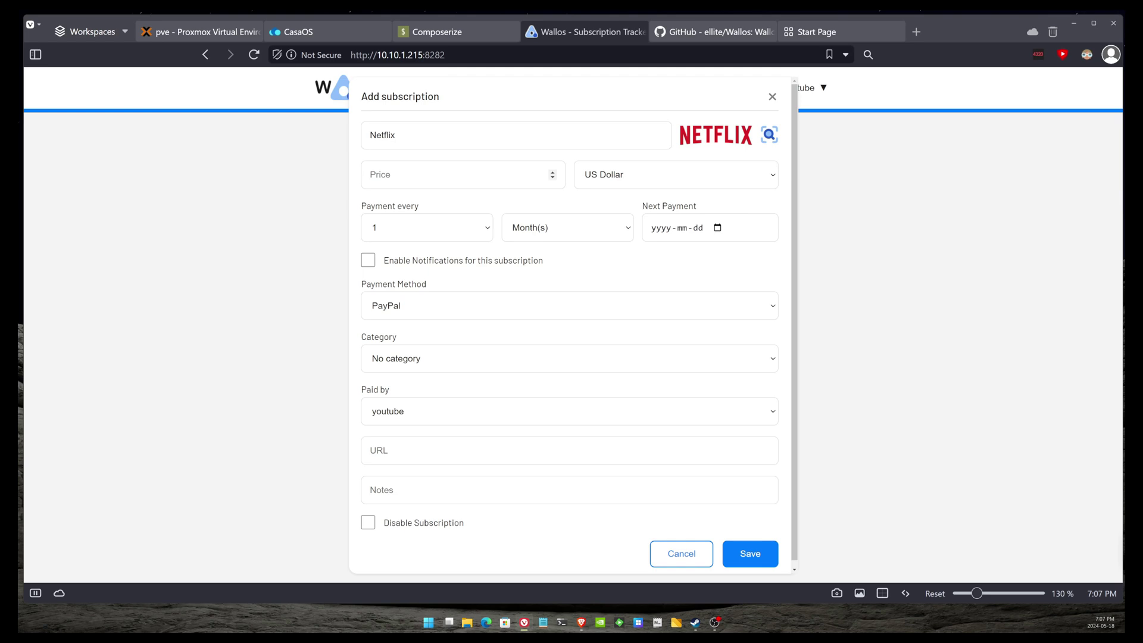
pyautogui.write('20')
# - Set the next payment to June 1, 2024, leaving payment method and payer unchanged
pyautogui.click(672, 231)
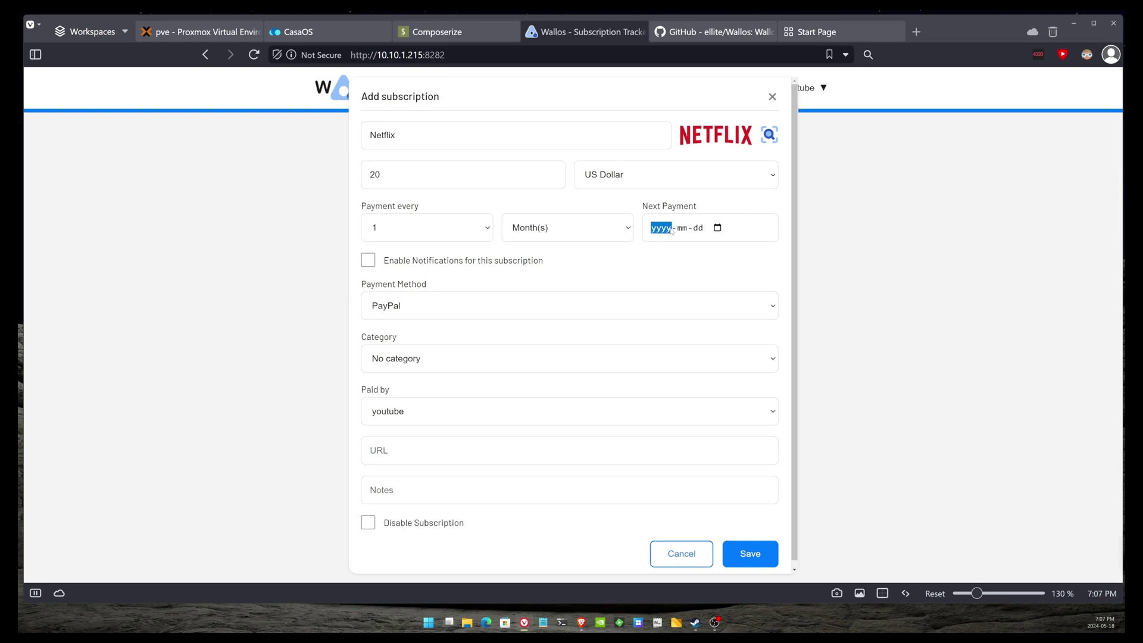
pyautogui.click(742, 231)
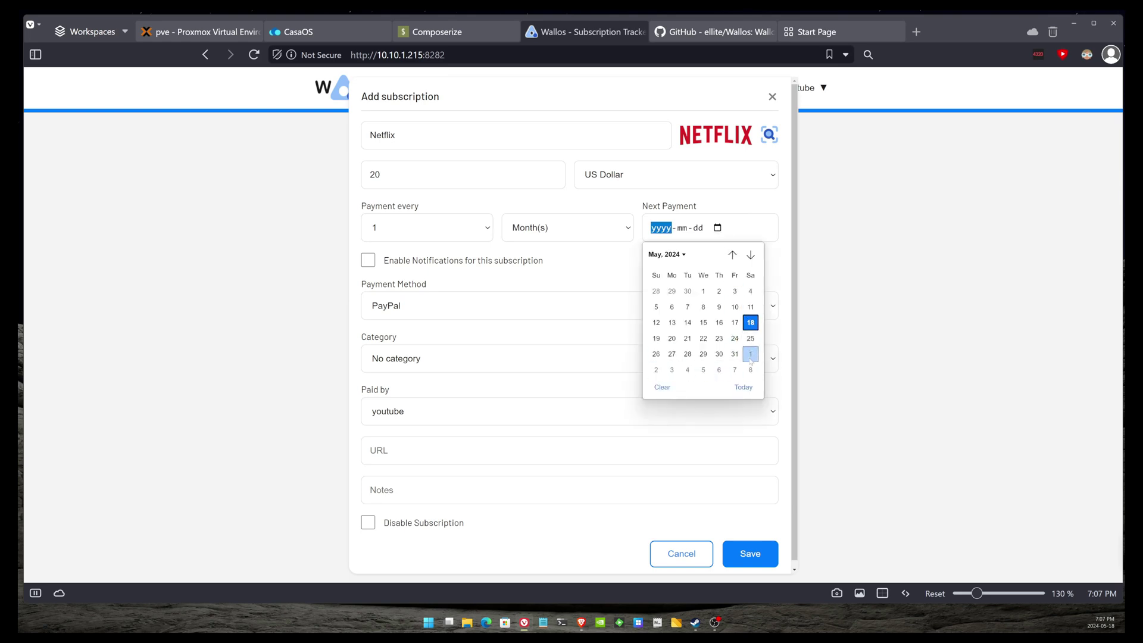
pyautogui.click(751, 354)
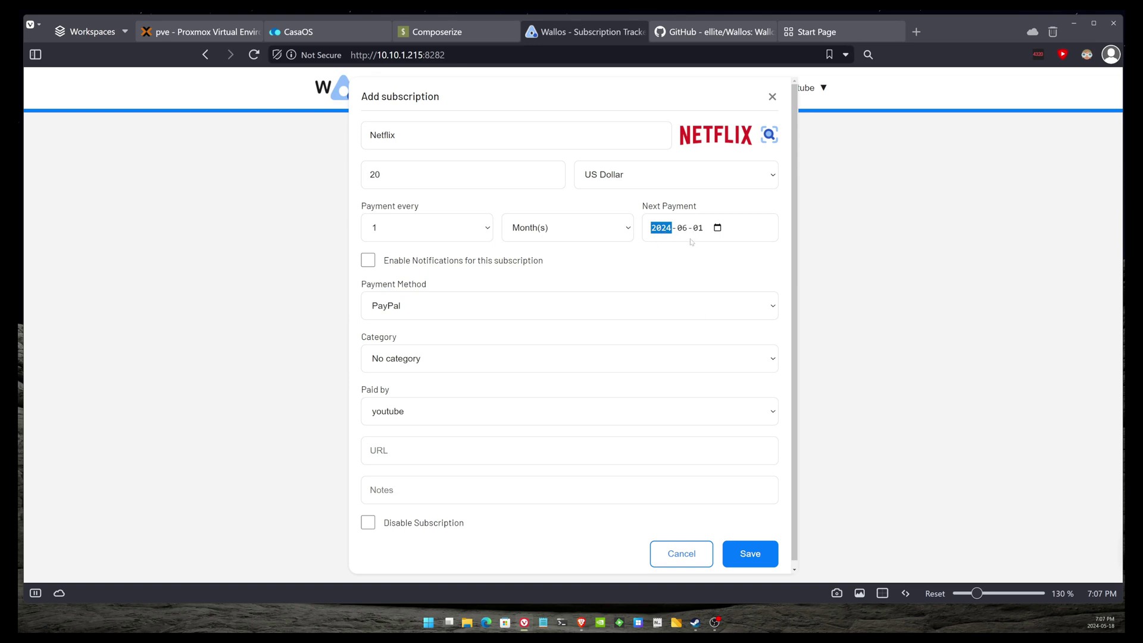
pyautogui.click(446, 311)
pyautogui.click(446, 312)
pyautogui.scroll(-1, 437, 379)
pyautogui.scroll(-1, 437, 379)
pyautogui.click(427, 406)
pyautogui.click(392, 404)
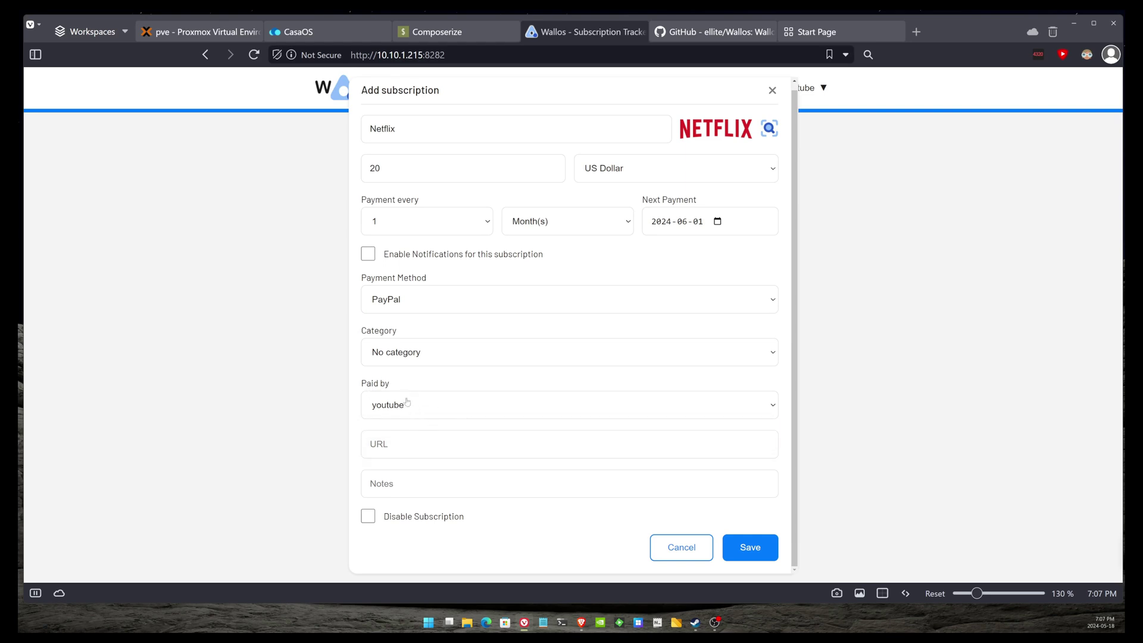
pyautogui.rightClick(391, 213)
pyautogui.press('Escape')
pyautogui.write('https://netflix.com')
pyautogui.click(745, 545)
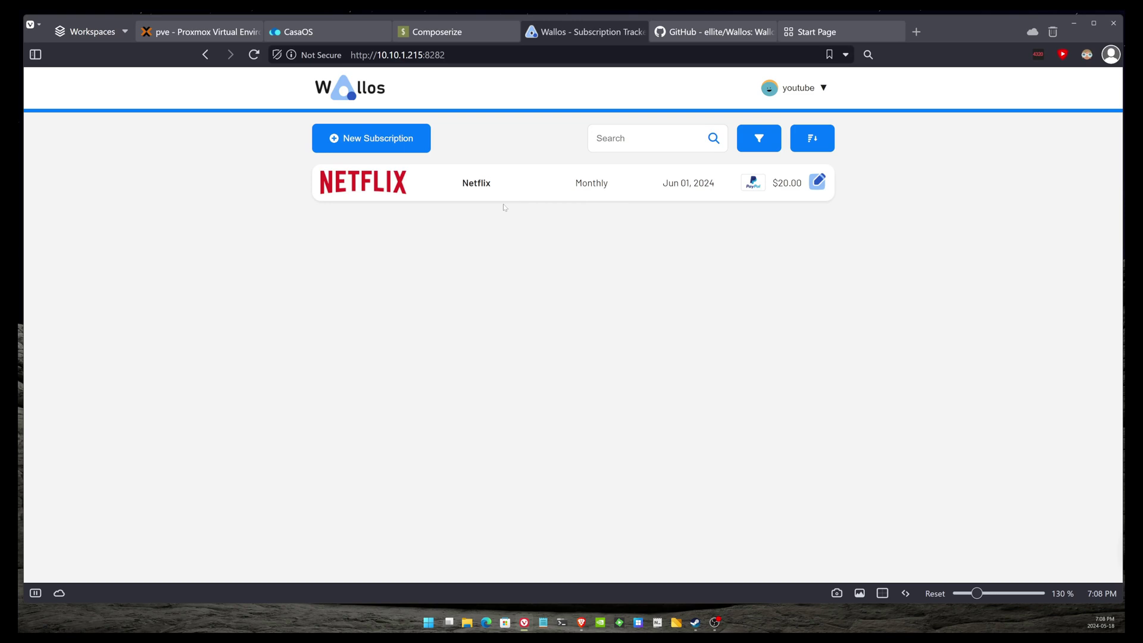
# - Add an Amazon Prime subscription with its logo
pyautogui.click(351, 132)
pyautogui.write('Amazon Prime')
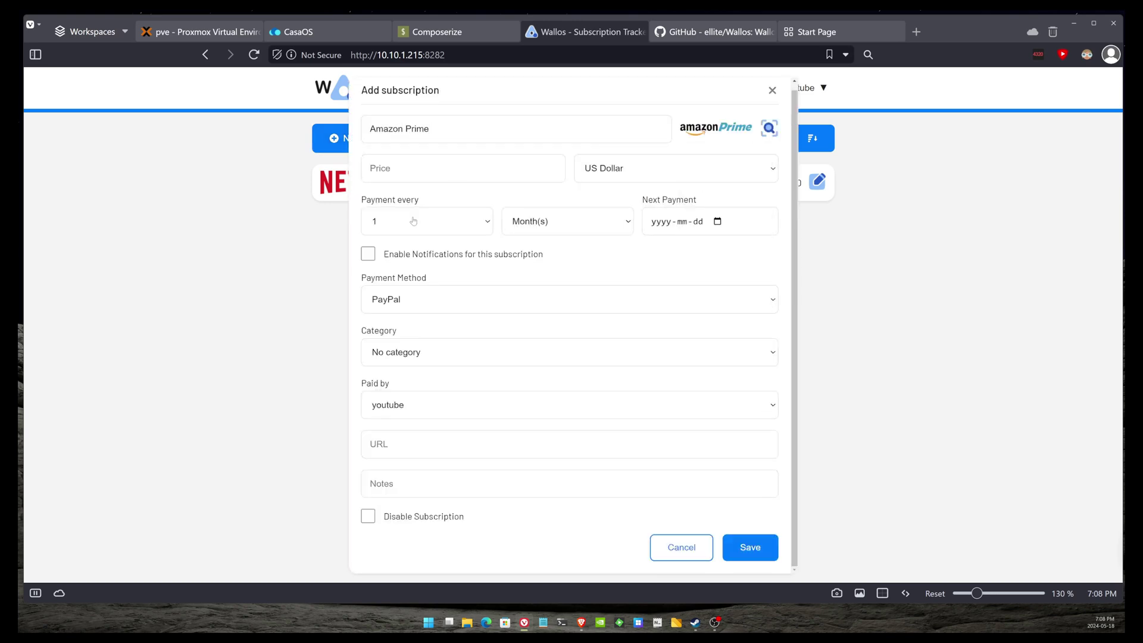
pyautogui.click(369, 168)
pyautogui.press('Return')
# - Add an AWS subscription with a web-found logo, priced at 200
pyautogui.write('AWS')
pyautogui.click(769, 128)
pyautogui.click(699, 161)
pyautogui.write('200')
pyautogui.press('Return')
# - Add an Office 365 subscription with its logo, price 36 and a next payment date
pyautogui.click(352, 138)
pyautogui.write('Office 365')
pyautogui.click(769, 128)
pyautogui.click(714, 253)
pyautogui.click(417, 168)
pyautogui.write('36')
pyautogui.click(660, 221)
pyautogui.press('Return')
# - Add a Youtube Premium subscription with its logo, paid by Google Pay at 25
pyautogui.click(351, 138)
pyautogui.write('Youtube Premium')
pyautogui.click(770, 128)
pyautogui.click(715, 182)
pyautogui.click(474, 299)
pyautogui.click(395, 374)
pyautogui.press('Return')
pyautogui.write('25')
pyautogui.press('Return')
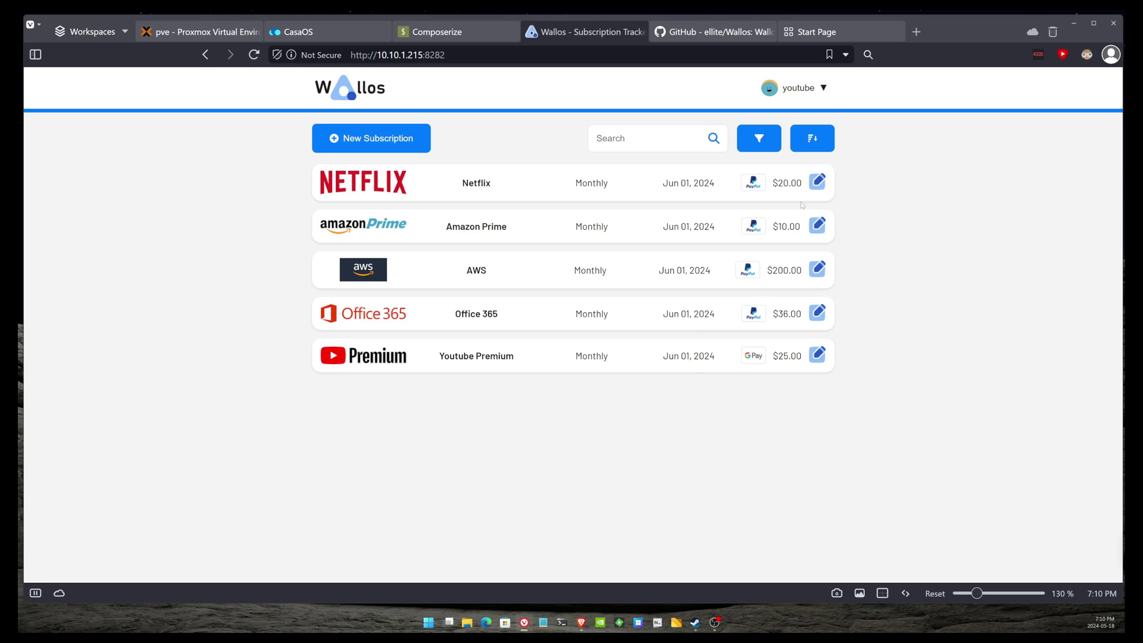
# - Open the Statistics page from the account menu
pyautogui.moveTo(803, 95)
pyautogui.click(797, 146)
pyautogui.scroll(-2, 486, 332)
pyautogui.scroll(2, 417, 280)
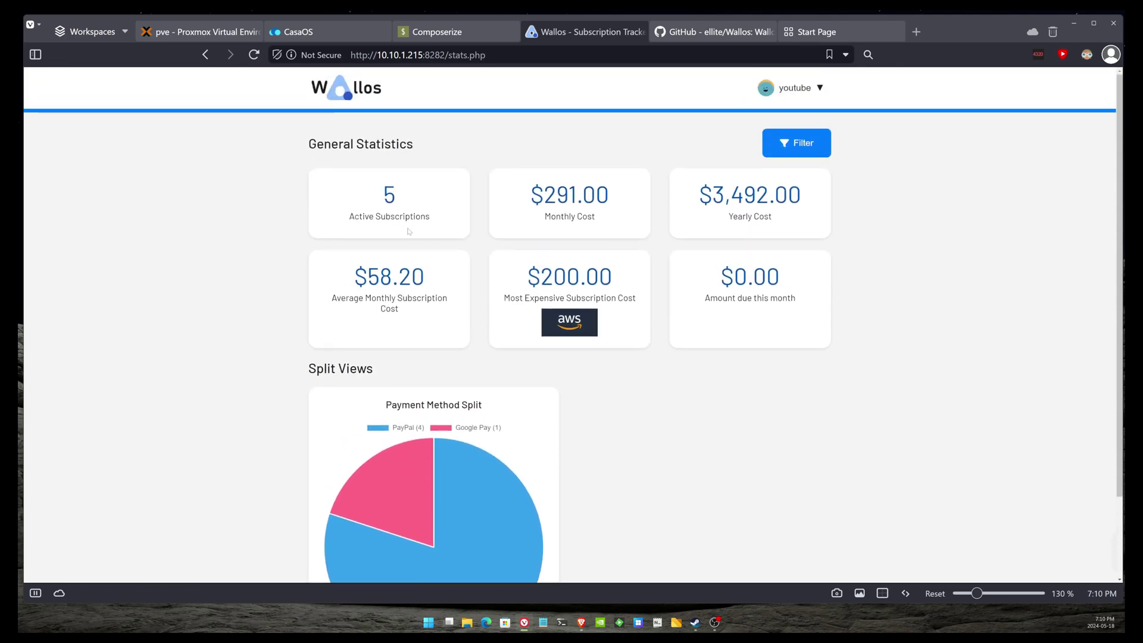
# - Highlight the Monthly, Yearly, Average, Most Expensive and Amount-due cards, then review the pie chart
pyautogui.moveTo(541, 217); pyautogui.dragTo(609, 225)
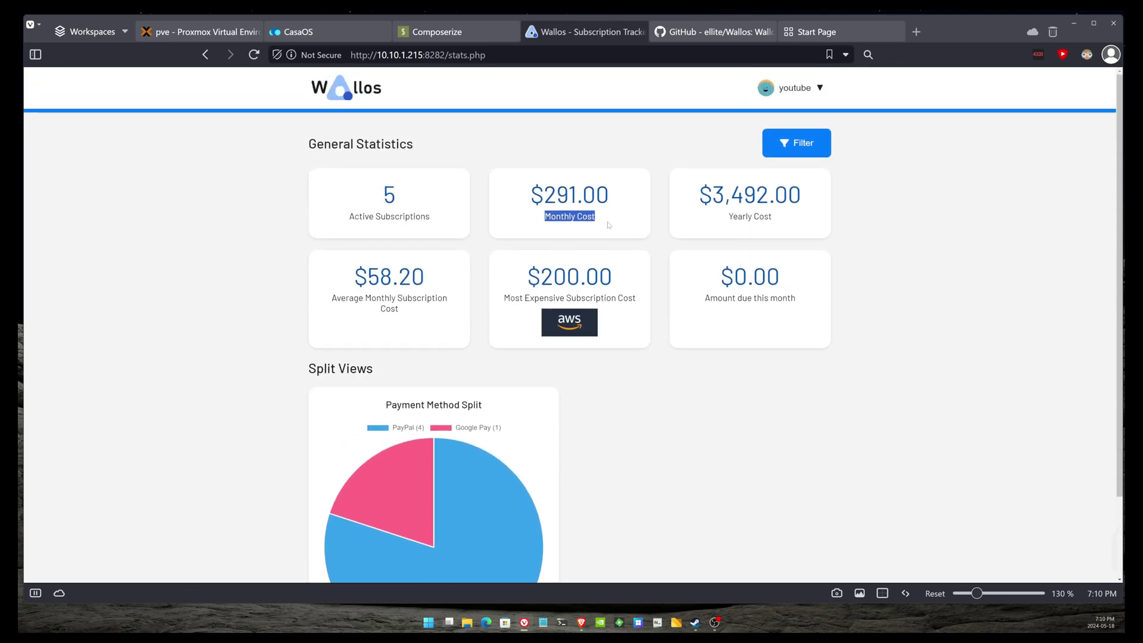
pyautogui.moveTo(727, 220); pyautogui.dragTo(787, 229)
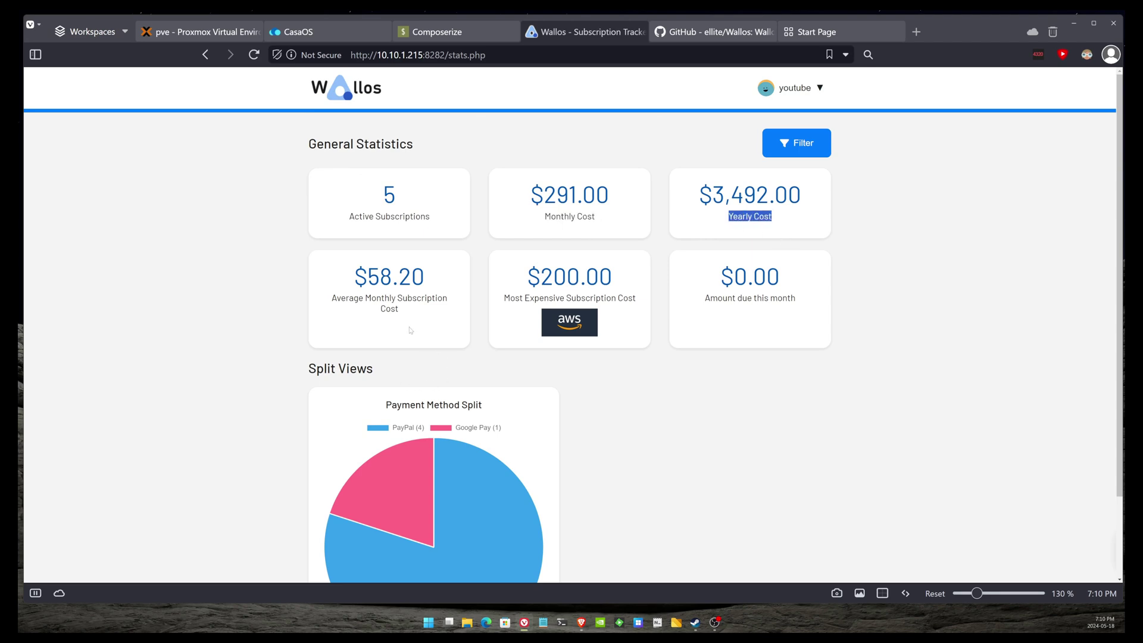
pyautogui.moveTo(418, 309); pyautogui.dragTo(328, 303)
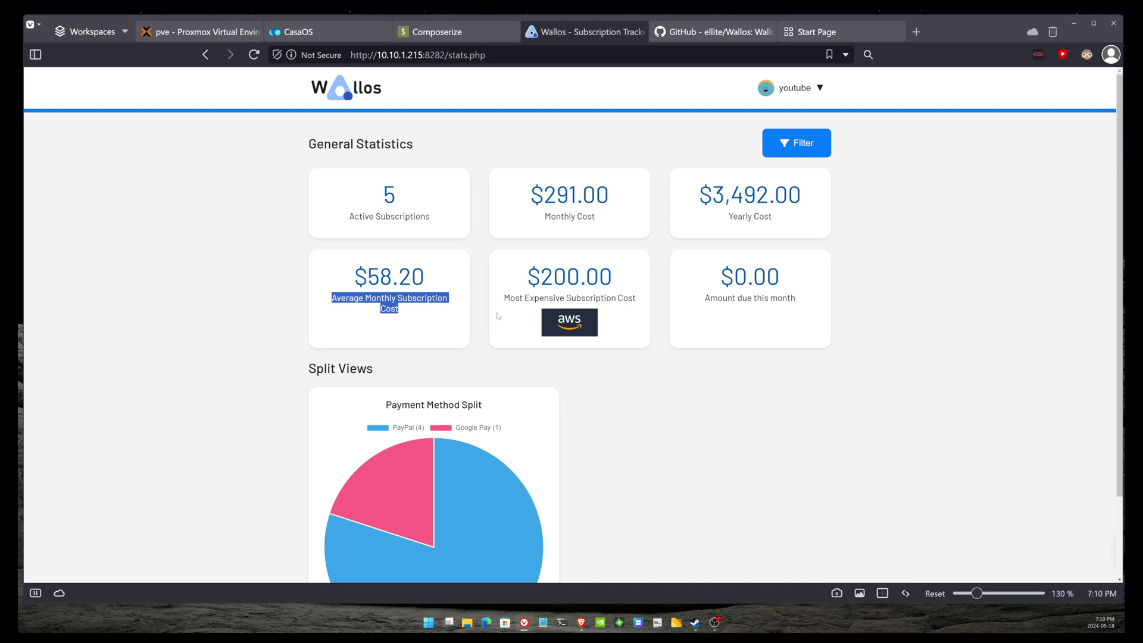
pyautogui.tripleClick(545, 298)
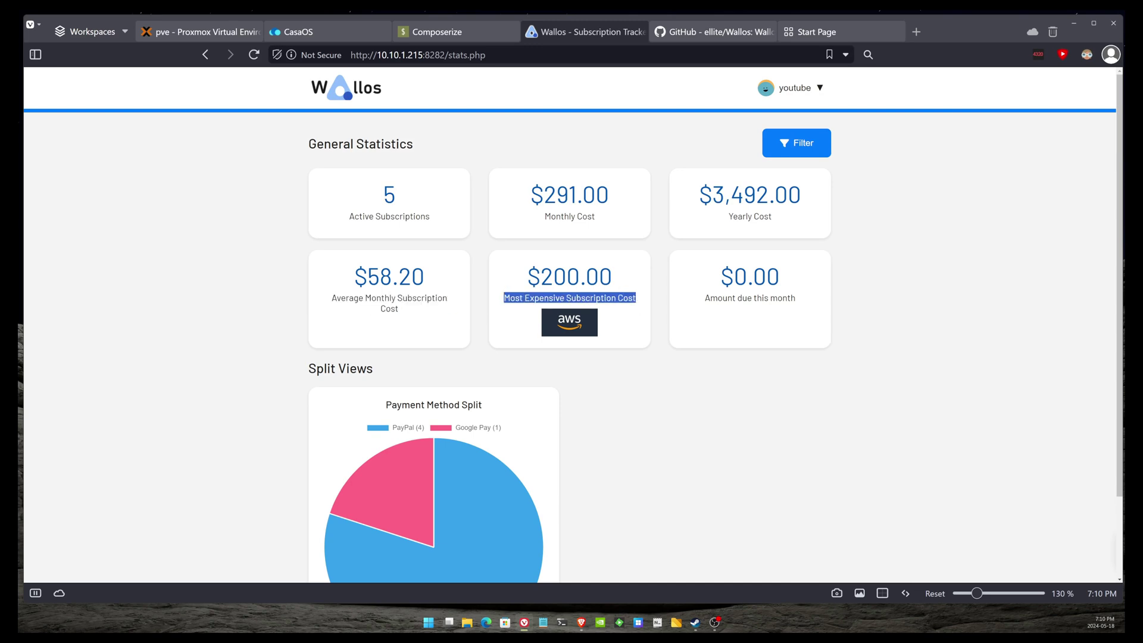
pyautogui.tripleClick(751, 298)
pyautogui.scroll(-2, 594, 403)
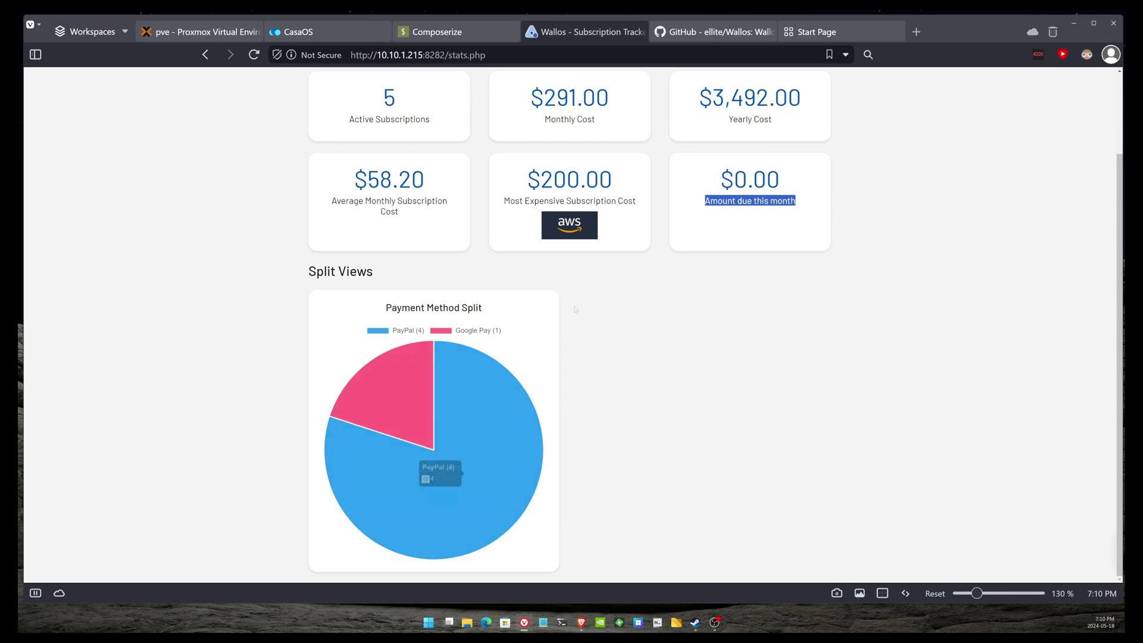
pyautogui.scroll(2, 662, 155)
pyautogui.scroll(-2, 434, 506)
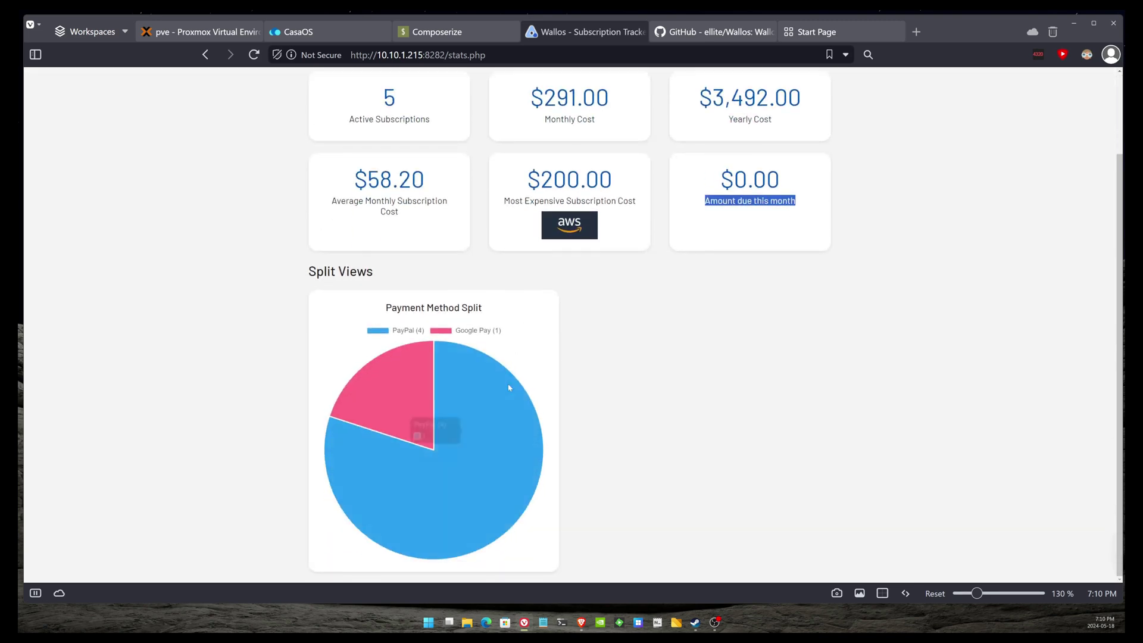
pyautogui.scroll(2, 501, 429)
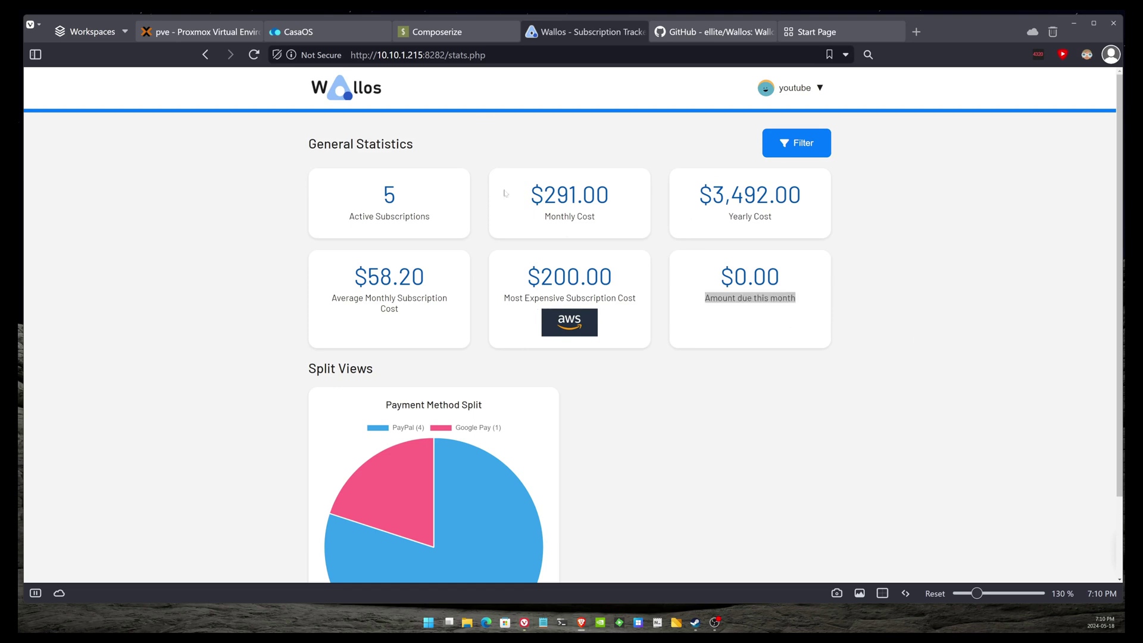
pyautogui.click(795, 88)
pyautogui.click(794, 88)
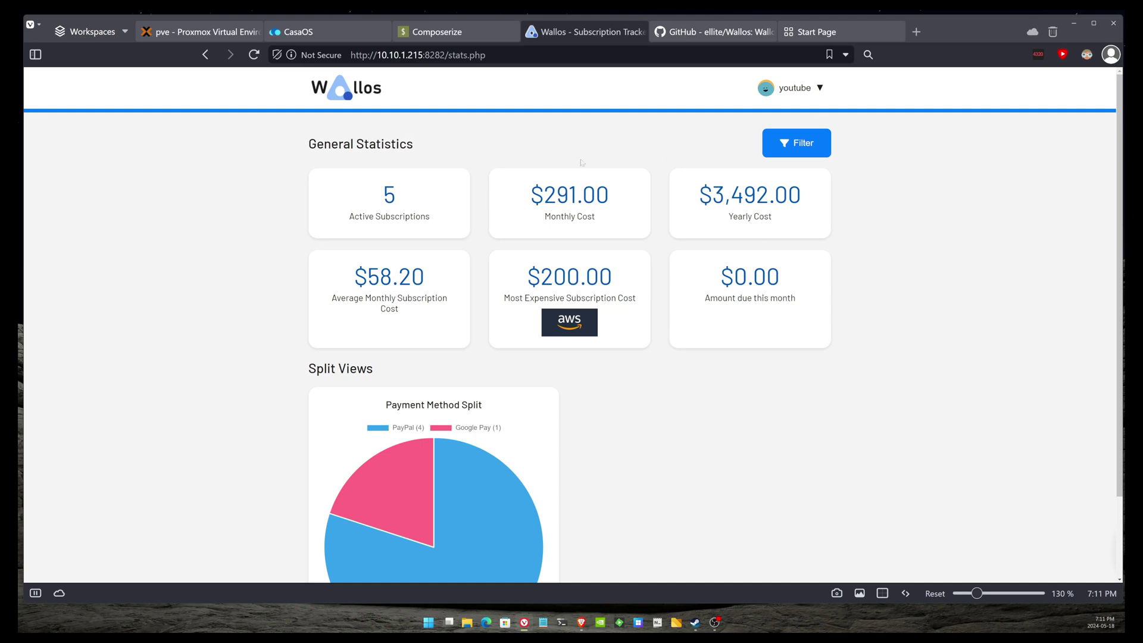
pyautogui.tripleClick(360, 144)
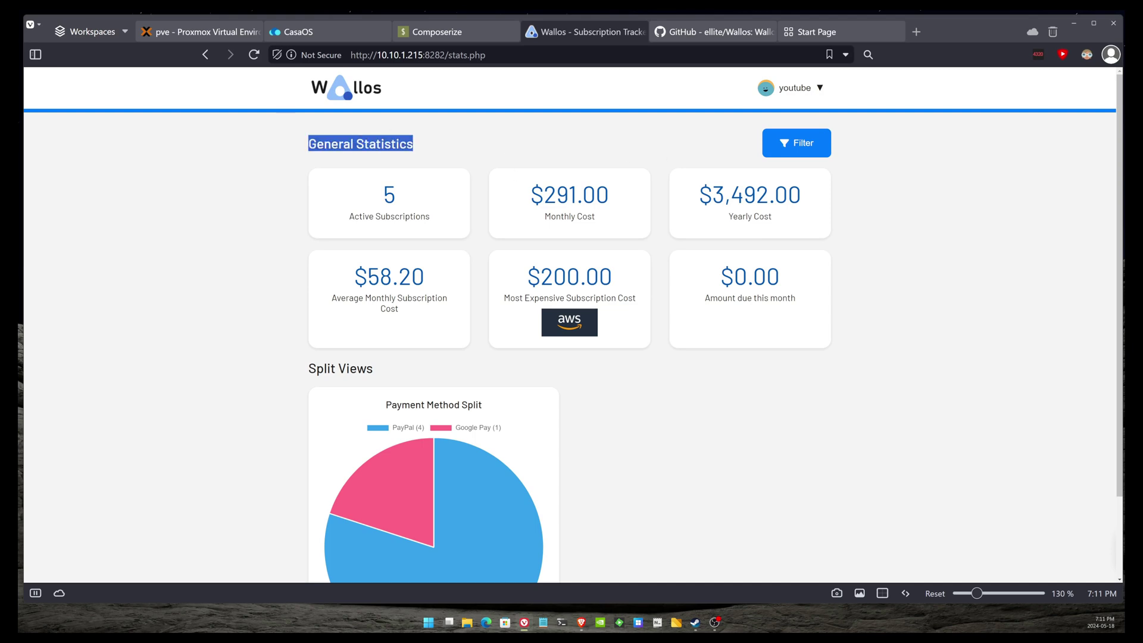
pyautogui.scroll(-2, 369, 232)
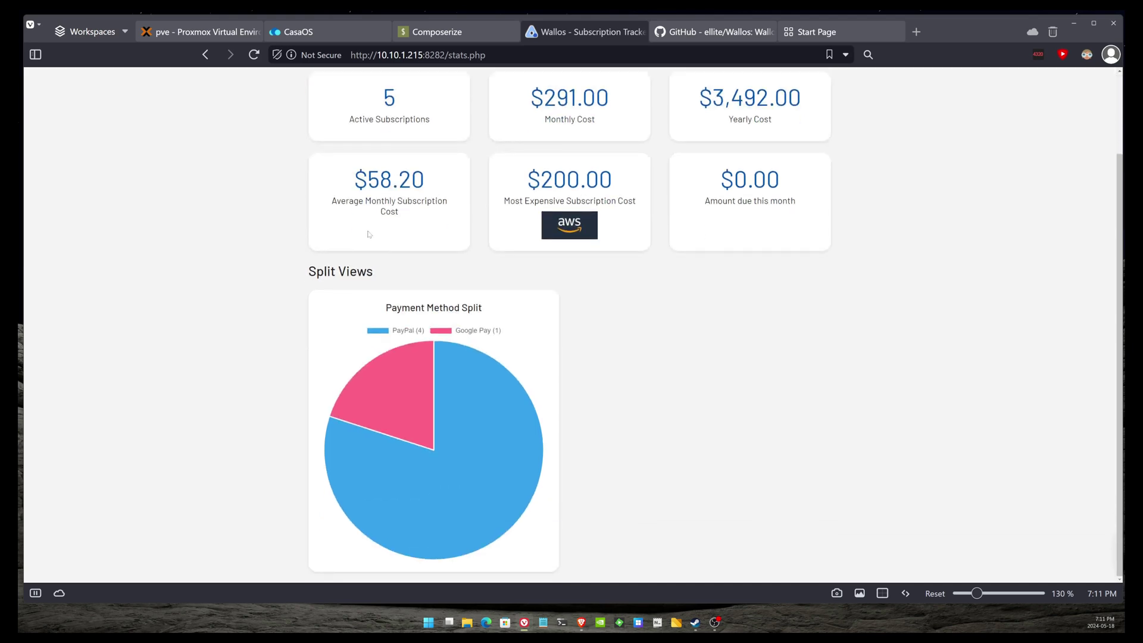
pyautogui.scroll(2, 369, 234)
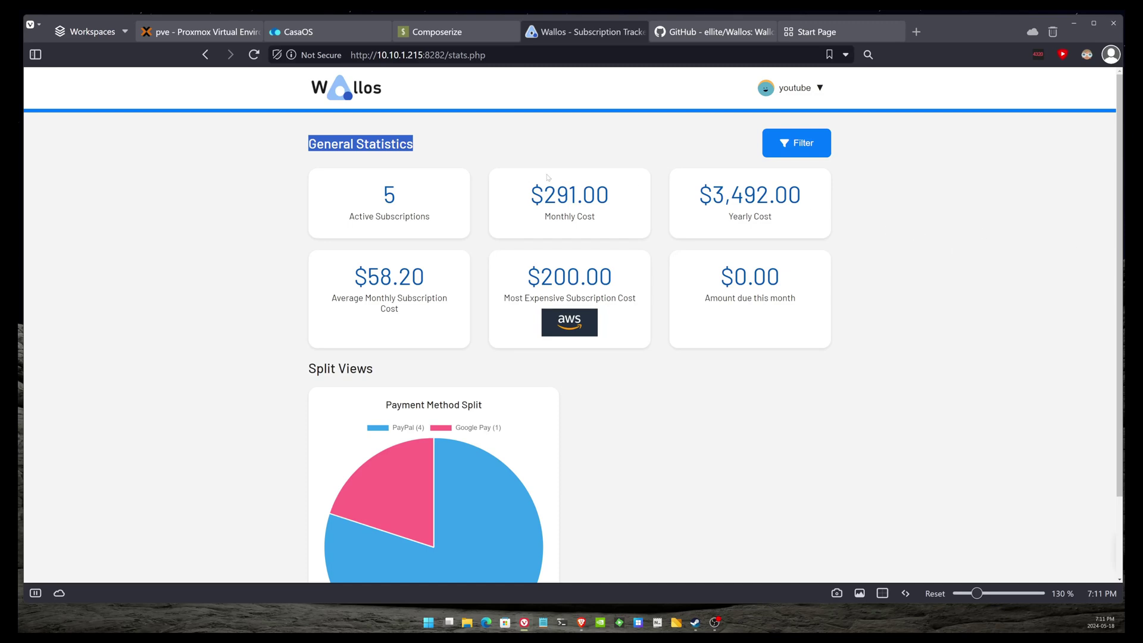
pyautogui.scroll(-2, 554, 174)
pyautogui.scroll(2, 566, 171)
# - Open the settings page and inspect the Monthly Budget and household member fields
pyautogui.click(797, 89)
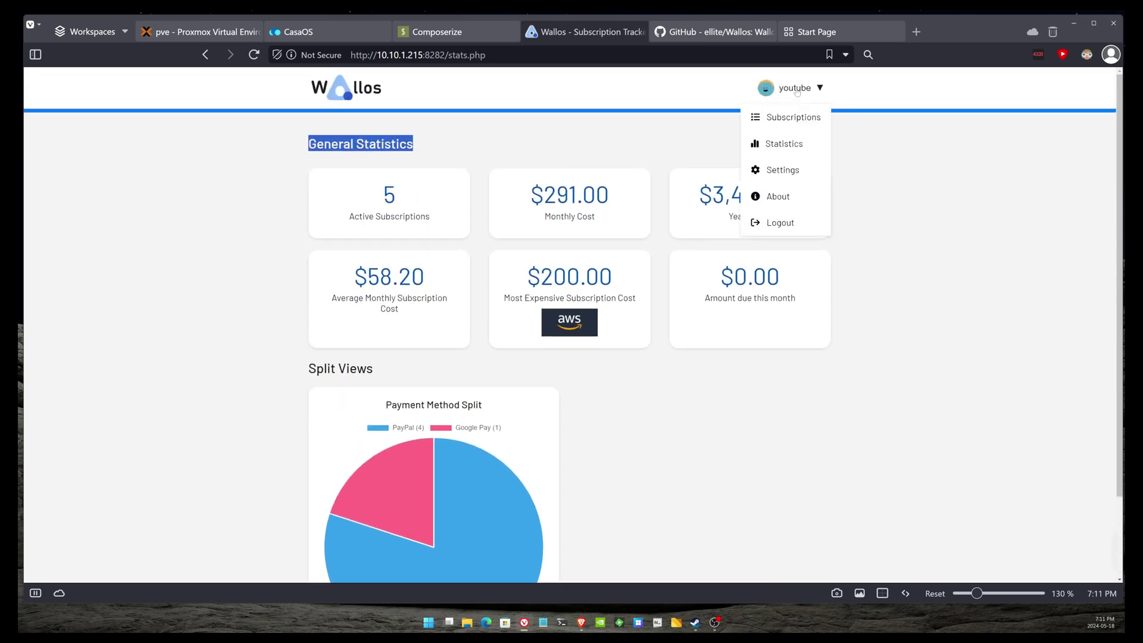
pyautogui.click(783, 170)
pyautogui.scroll(-2, 792, 173)
pyautogui.scroll(-5, 533, 248)
pyautogui.click(388, 310)
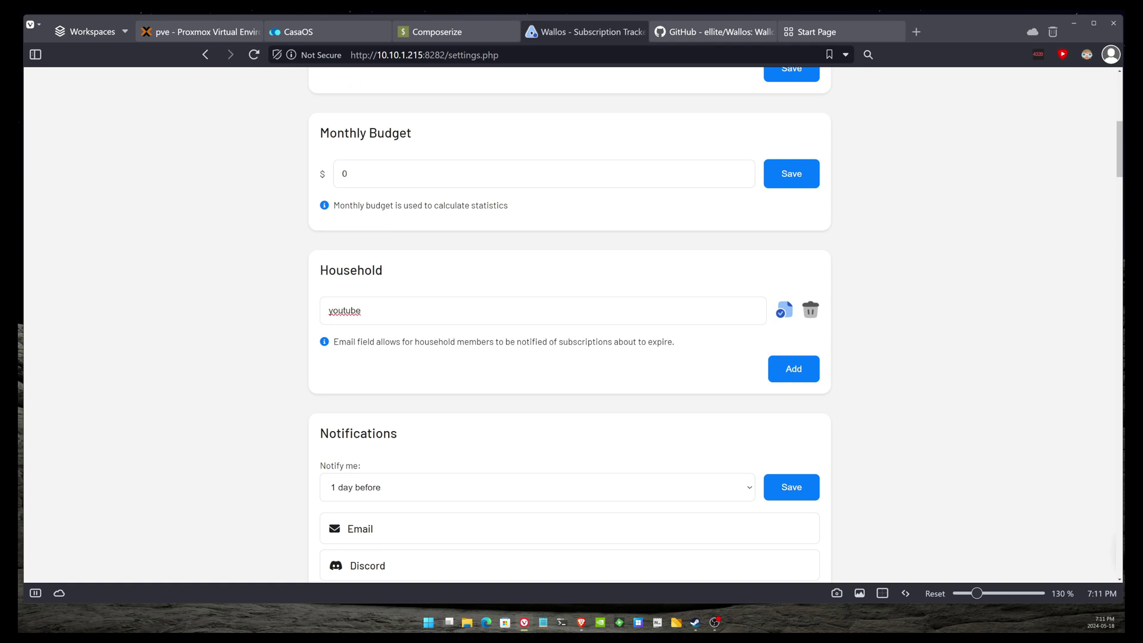
pyautogui.doubleClick(435, 342)
pyautogui.click(434, 182)
pyautogui.press('Tab')
pyautogui.press('Tab')
# - Add a new household member named kid, leaving its e-mail blank
pyautogui.click(778, 370)
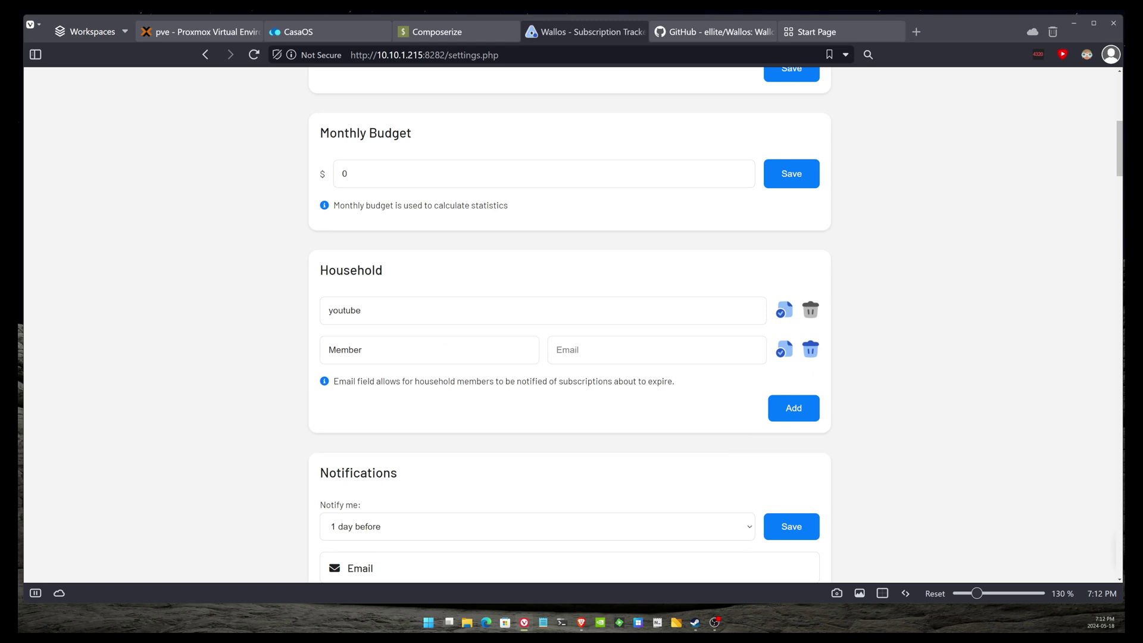
pyautogui.doubleClick(345, 350)
pyautogui.write('kid')
pyautogui.press('Tab')
pyautogui.scroll(-4, 589, 409)
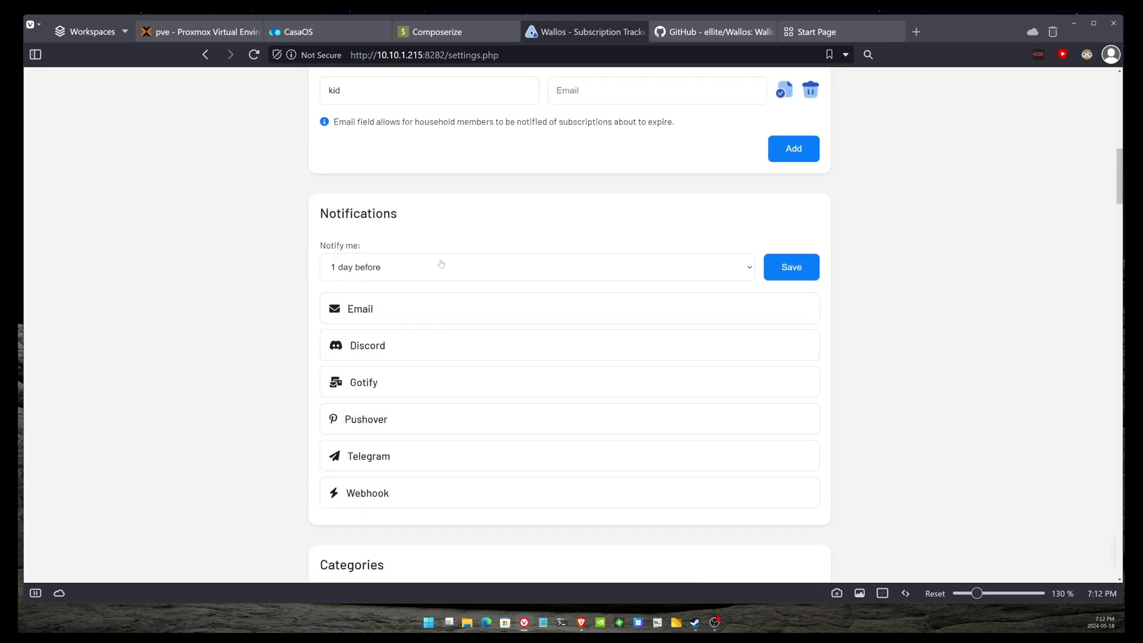
pyautogui.click(444, 266)
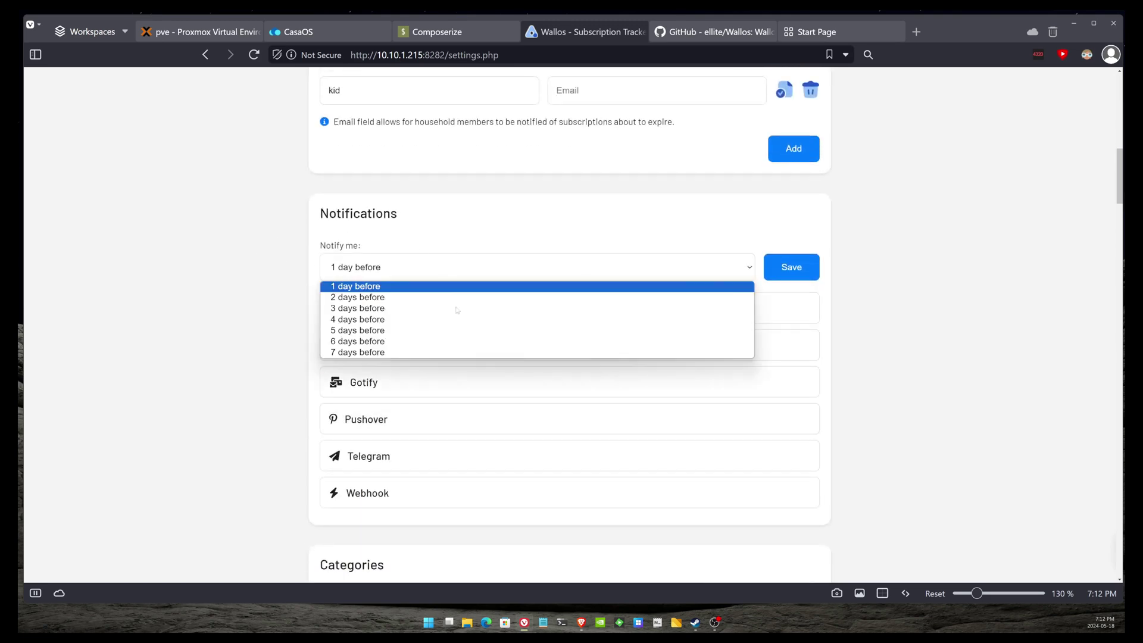
pyautogui.click(301, 356)
pyautogui.scroll(-3, 307, 369)
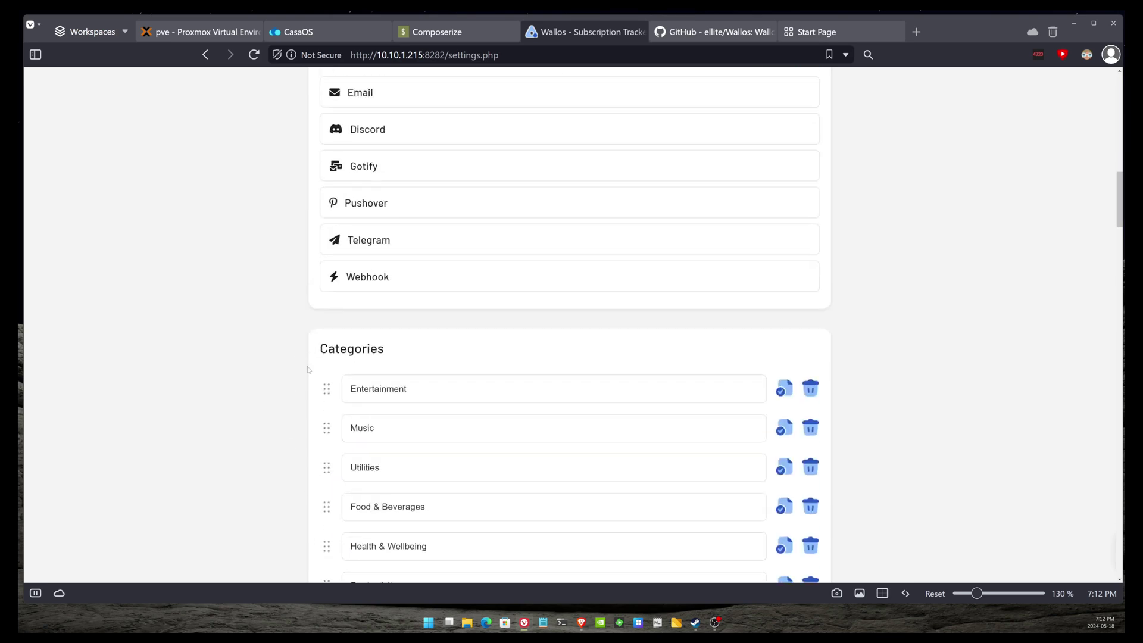
pyautogui.scroll(-4, 325, 363)
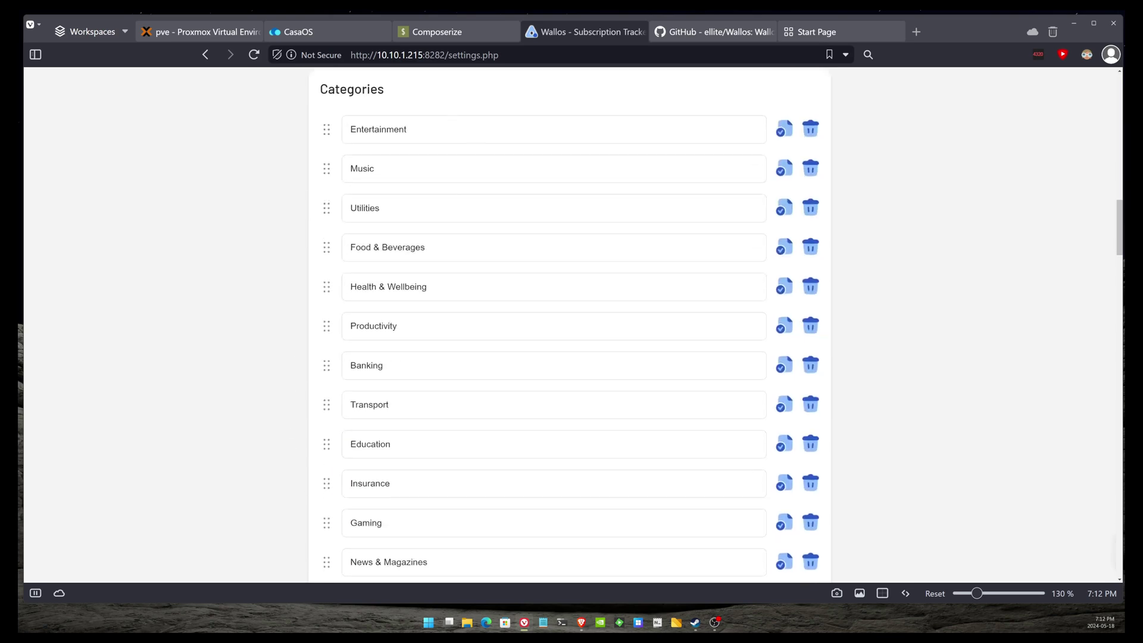
pyautogui.scroll(-3, 570, 324)
pyautogui.scroll(-6, 570, 325)
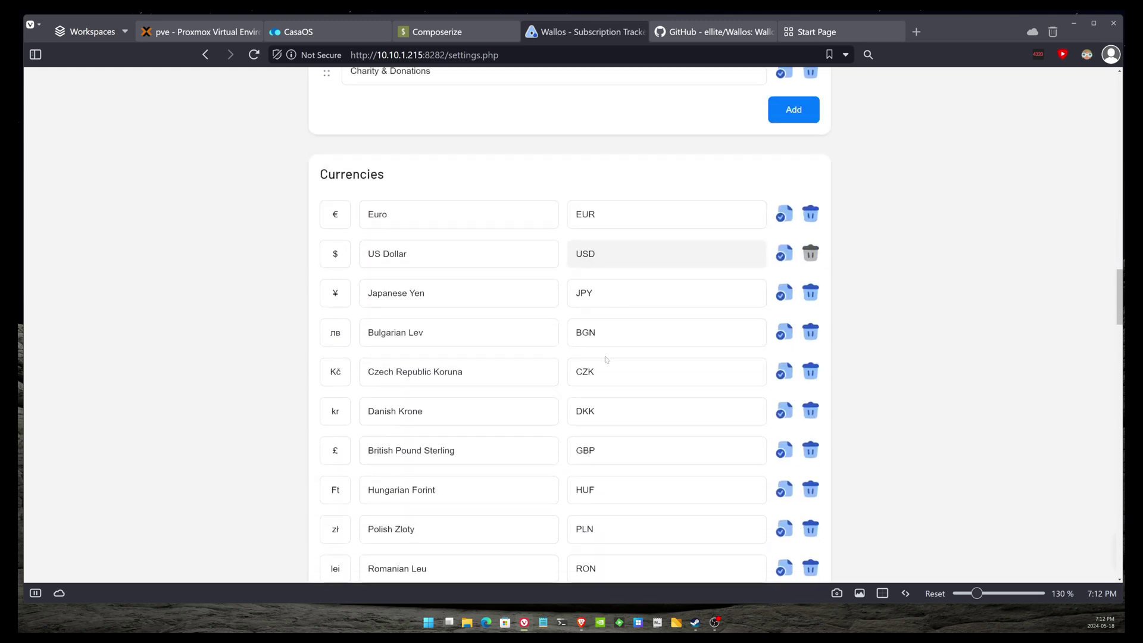
pyautogui.scroll(-15, 612, 391)
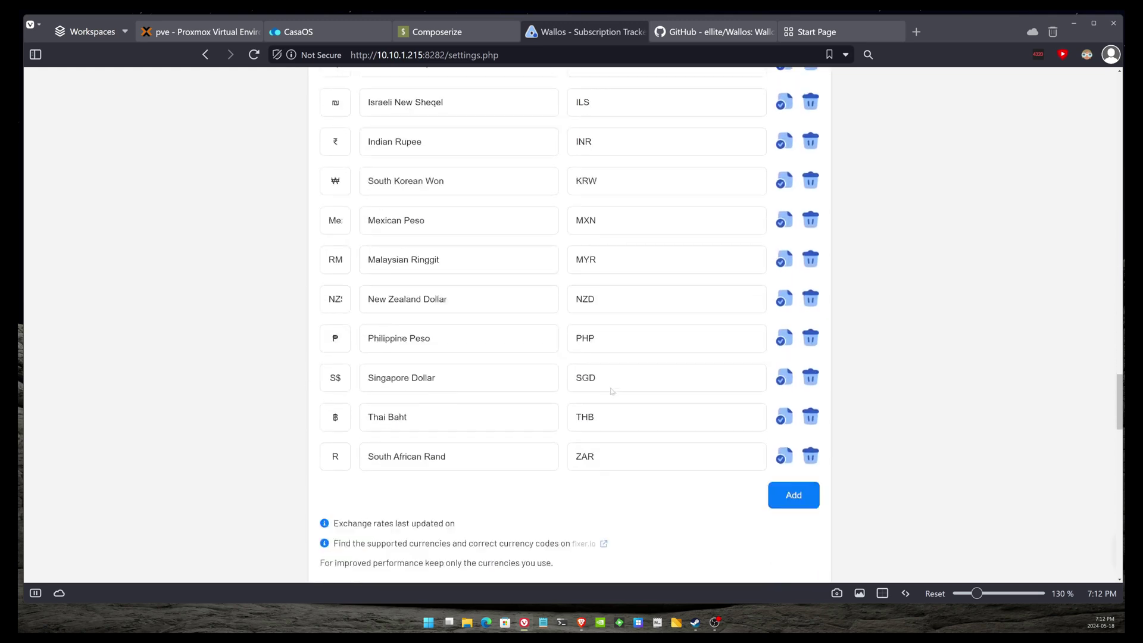
pyautogui.scroll(-5, 612, 392)
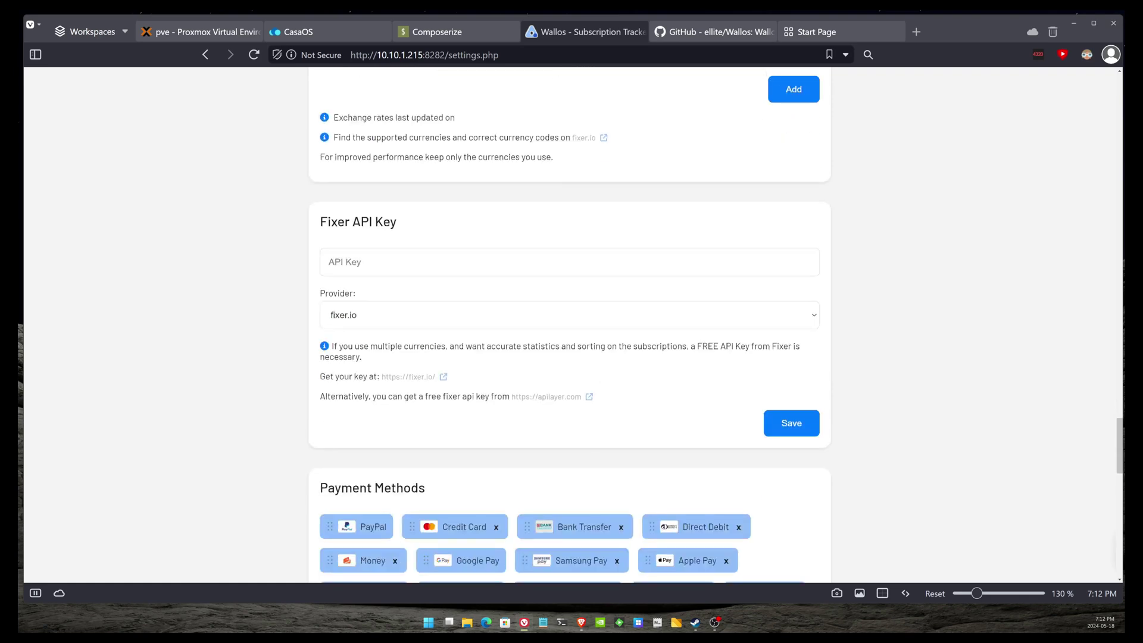
pyautogui.tripleClick(440, 230)
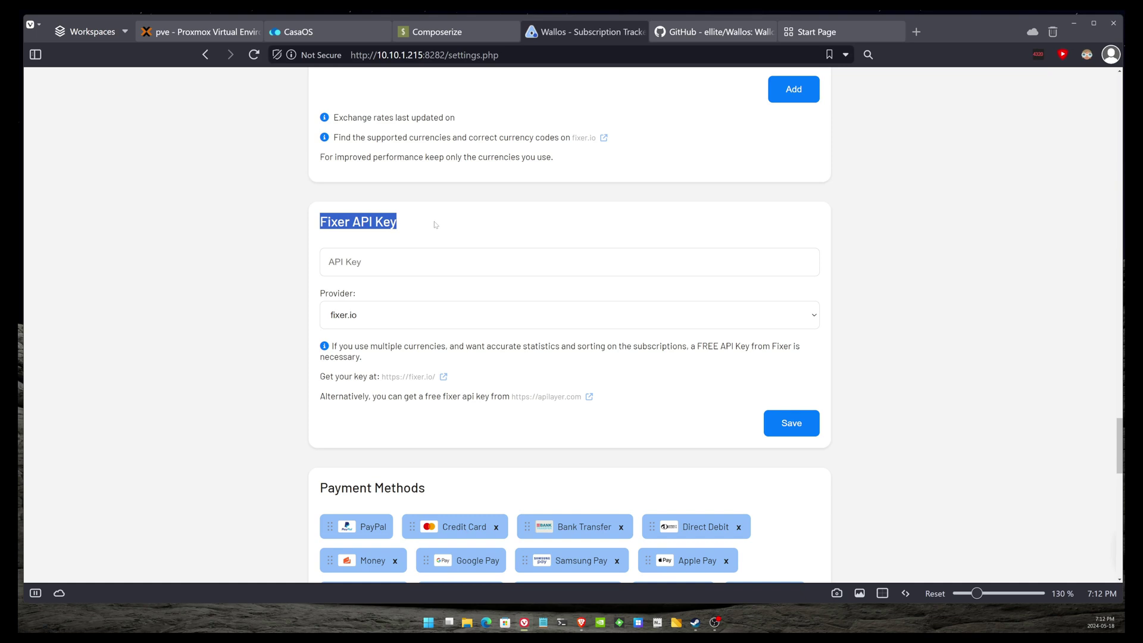
pyautogui.scroll(20, 486, 304)
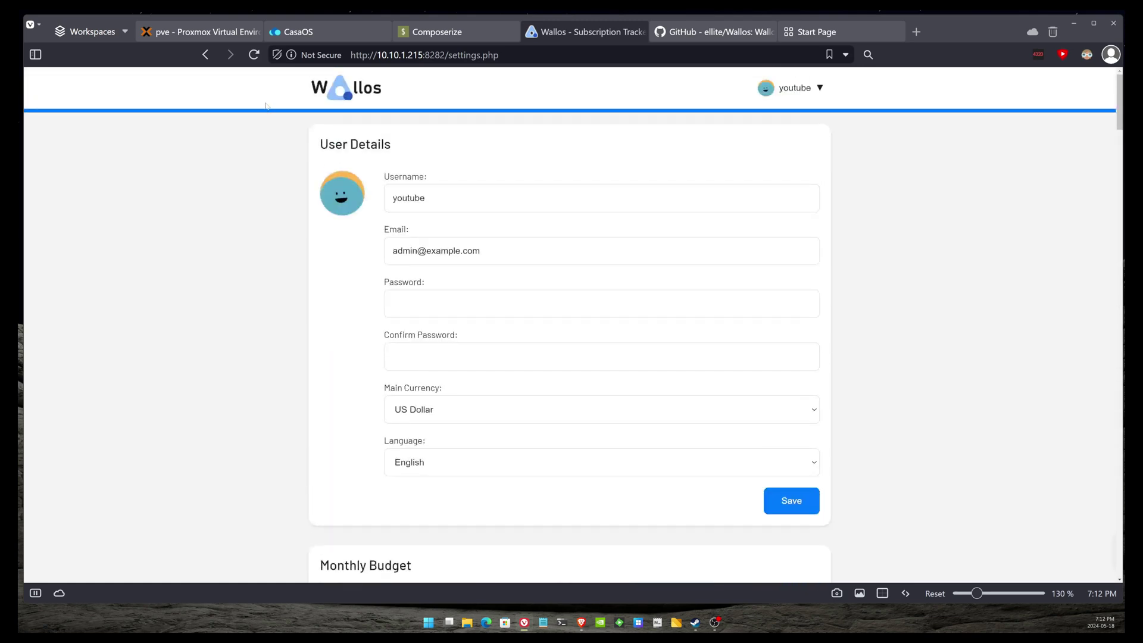
# - Go back via the Wallos logo to the dashboard listing Netflix through Youtube Premium
pyautogui.click(321, 87)
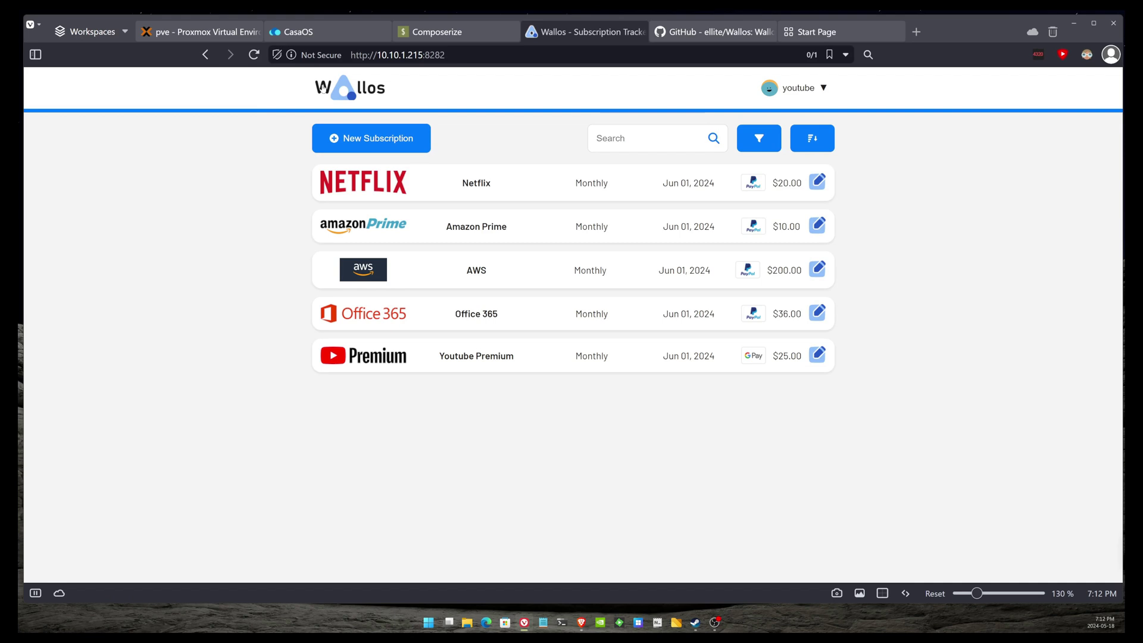